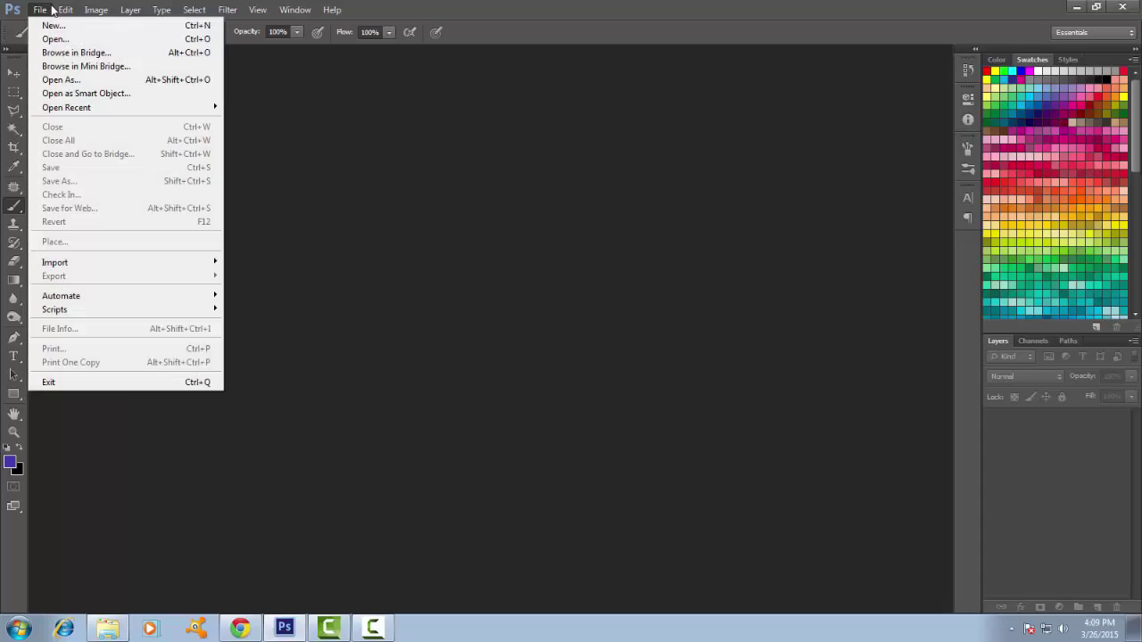
# Open the Woman-and-Nature JPG from the photoshop tutorial folder
pyautogui.click(54, 36)
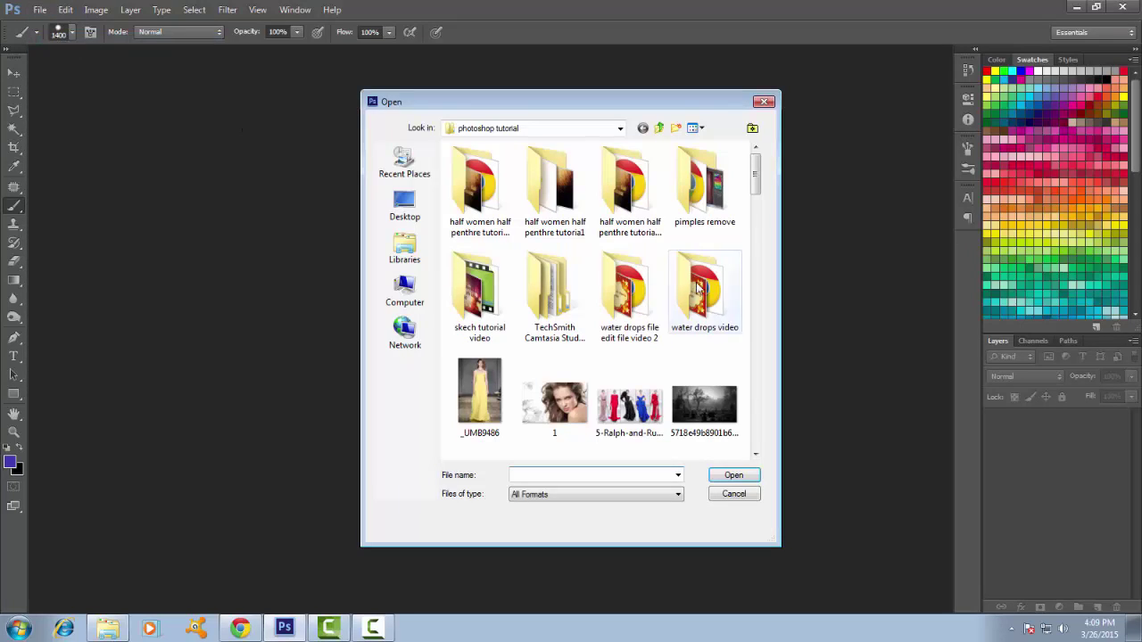
pyautogui.moveTo(755, 174); pyautogui.dragTo(787, 406)
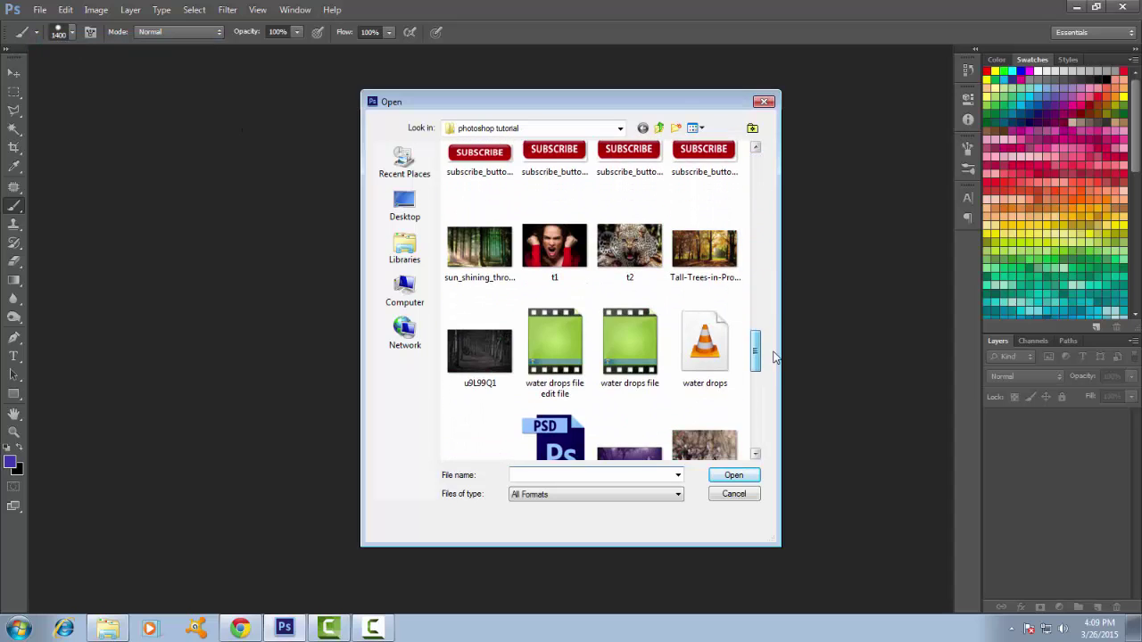
pyautogui.click(479, 198)
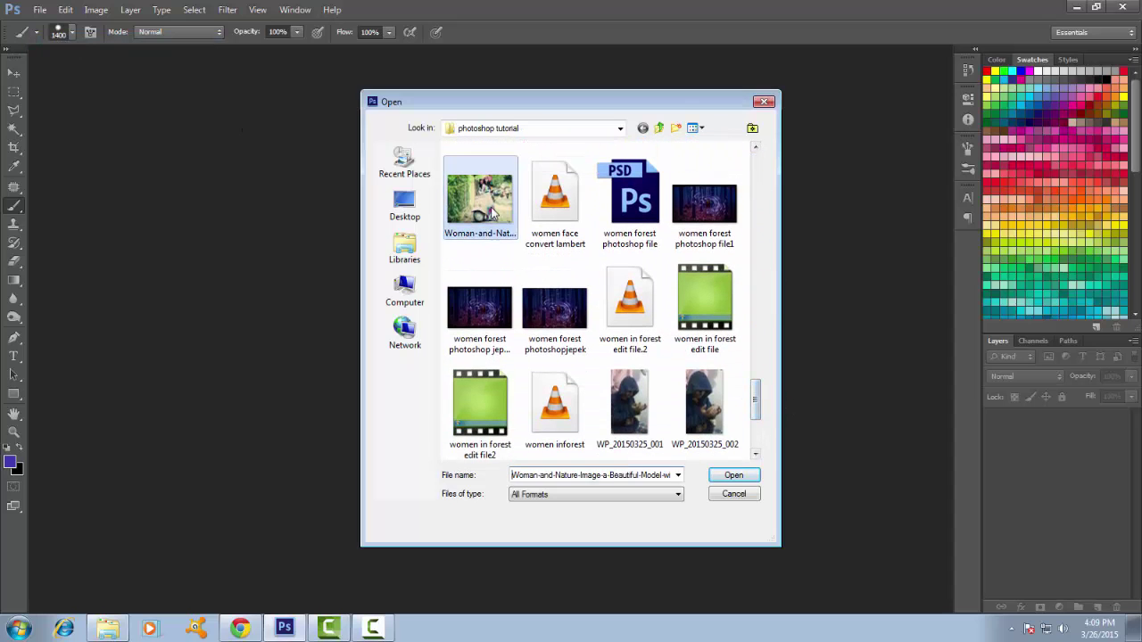
pyautogui.click(734, 475)
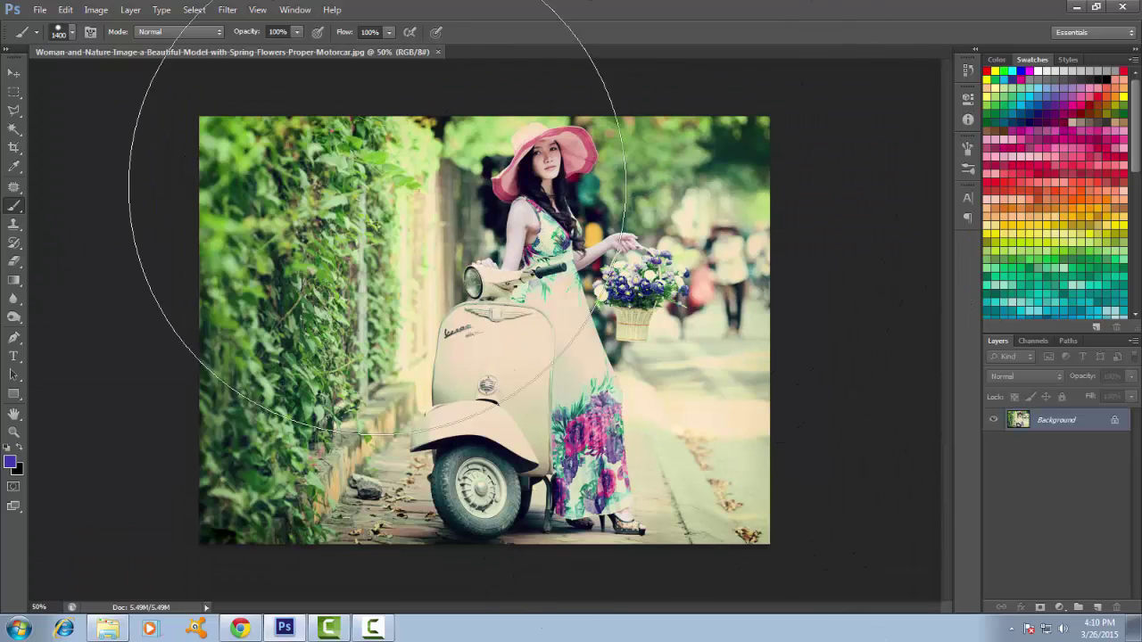
# Convert the Background into Layer 0 and add a Levels adjustment layer
pyautogui.click(13, 72)
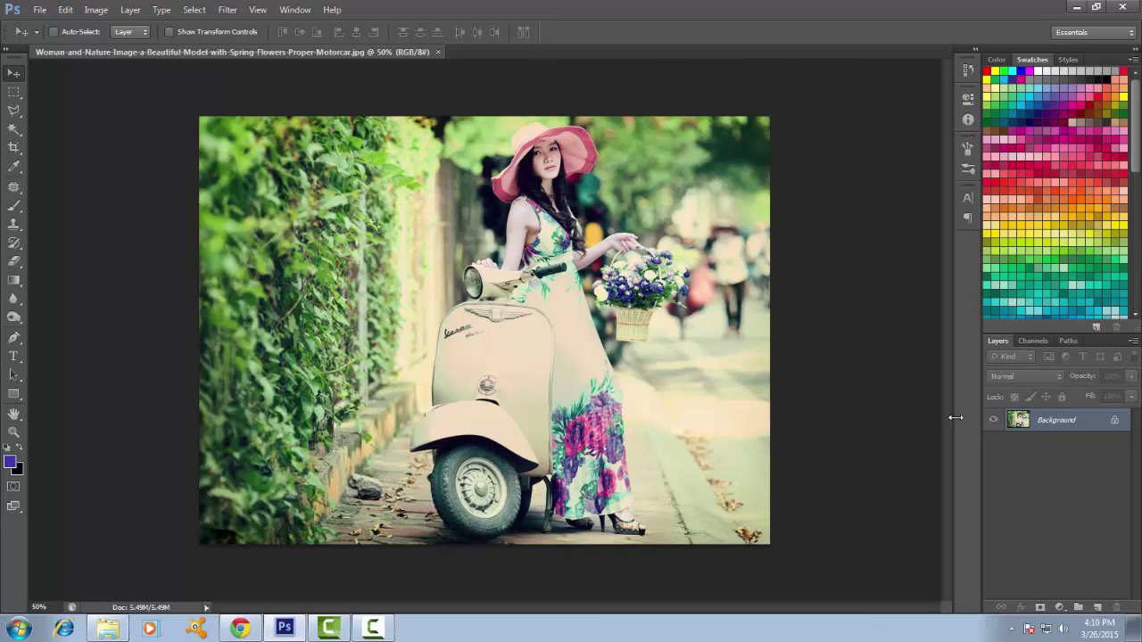
pyautogui.doubleClick(1099, 419)
pyautogui.click(688, 201)
pyautogui.click(1058, 607)
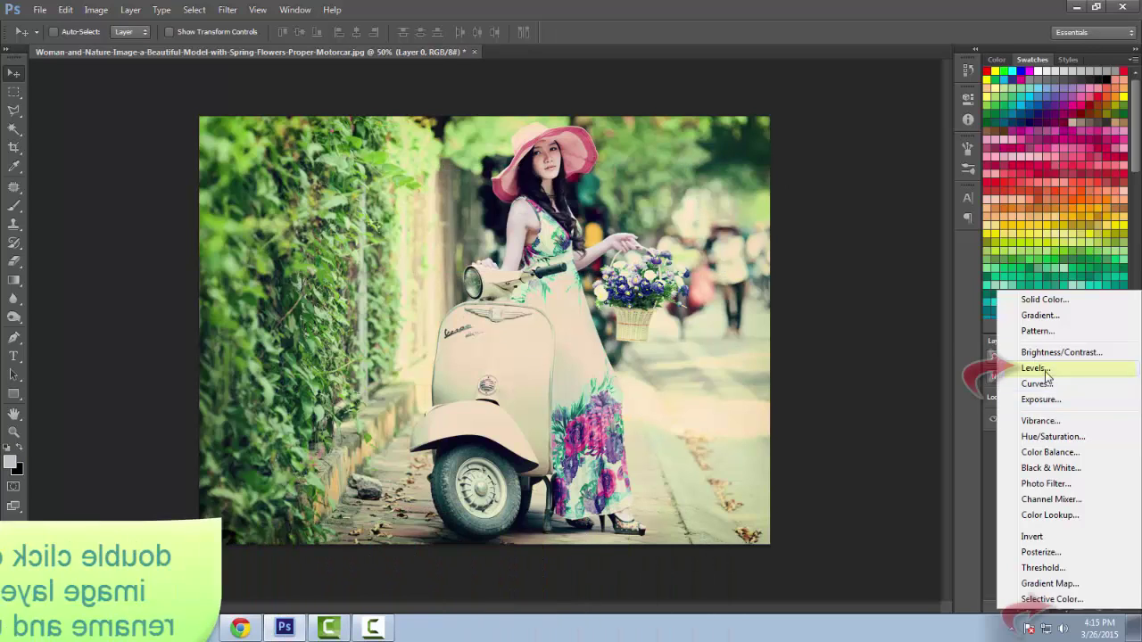
pyautogui.click(1035, 357)
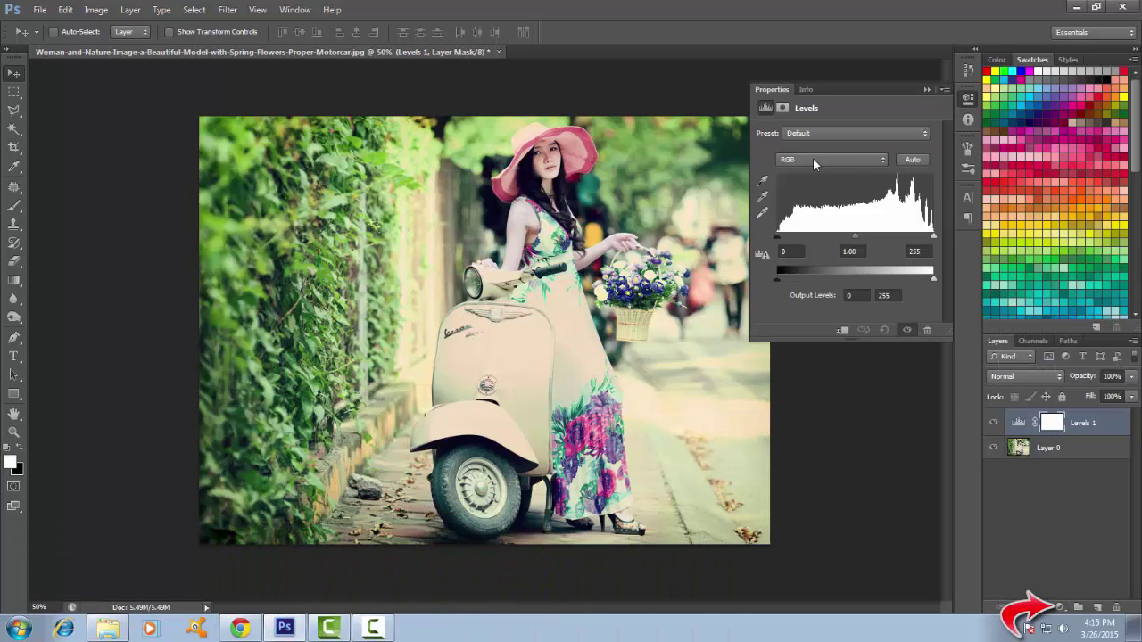
# In Levels, set Red midtone 1.39, Green midtone 0.80 and Green white point 236
pyautogui.click(813, 158)
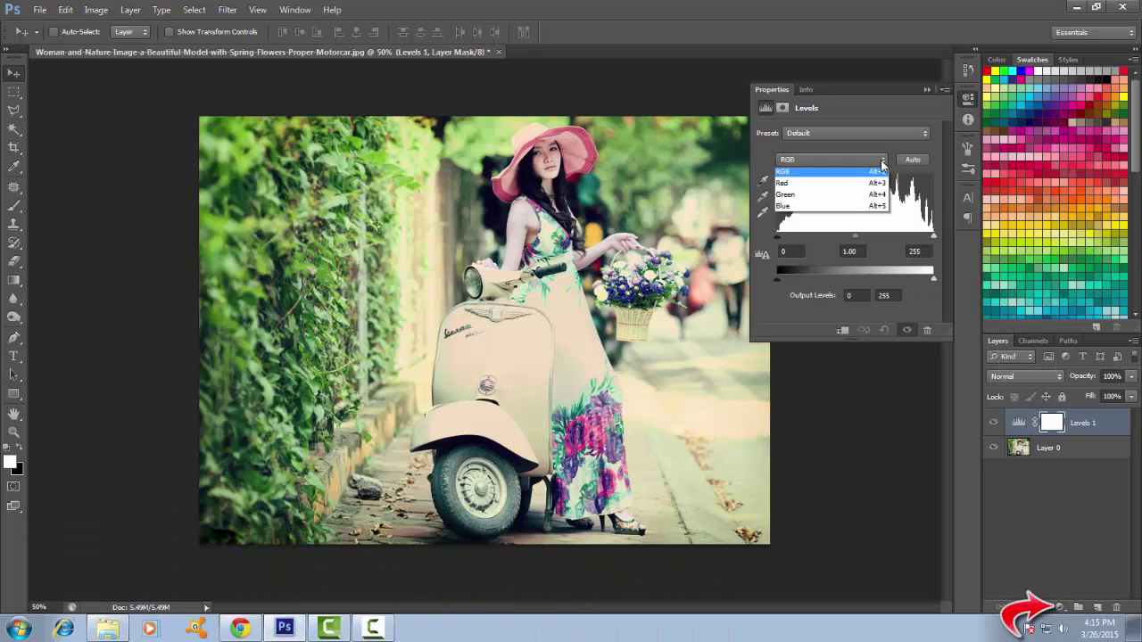
pyautogui.click(789, 186)
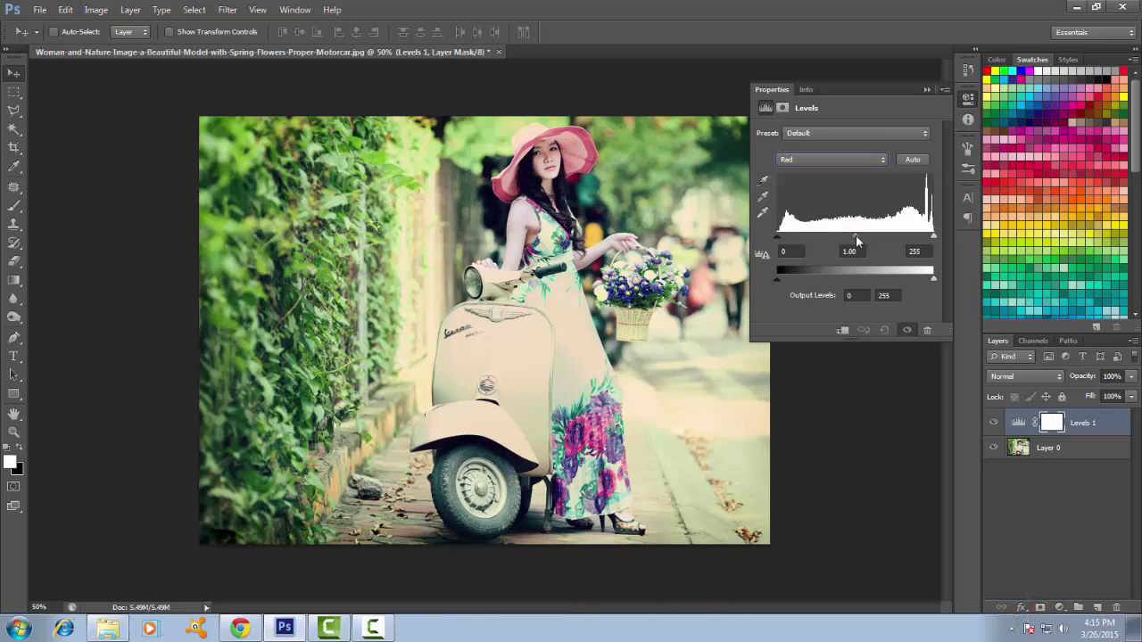
pyautogui.moveTo(856, 235); pyautogui.dragTo(858, 234)
pyautogui.moveTo(837, 235); pyautogui.dragTo(835, 236)
pyautogui.click(882, 161)
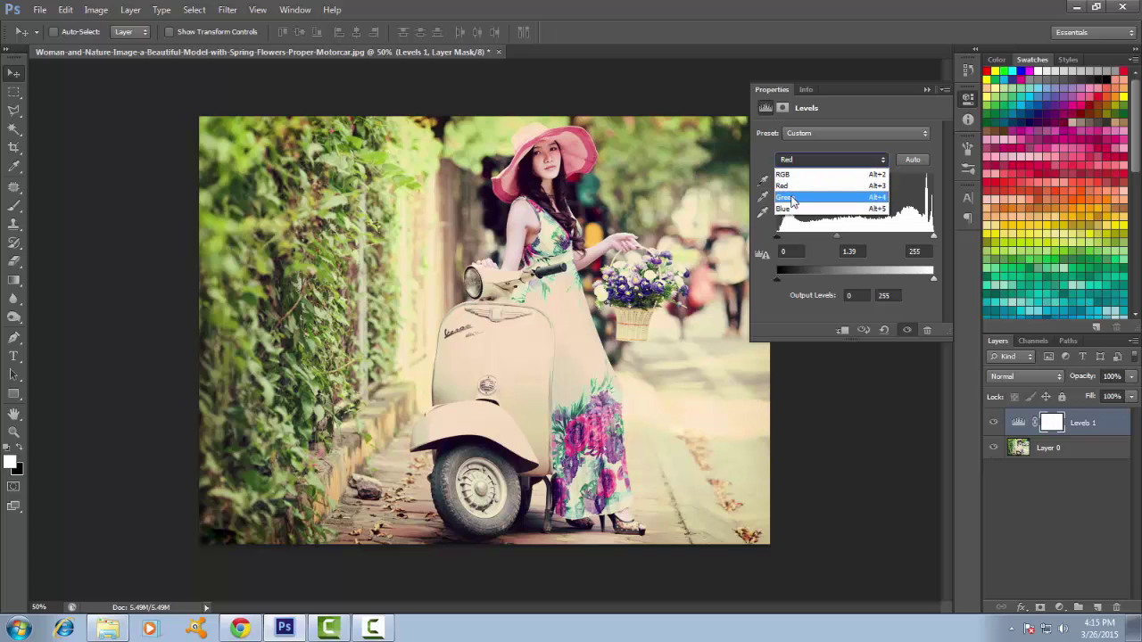
pyautogui.click(798, 197)
pyautogui.moveTo(854, 237); pyautogui.dragTo(865, 236)
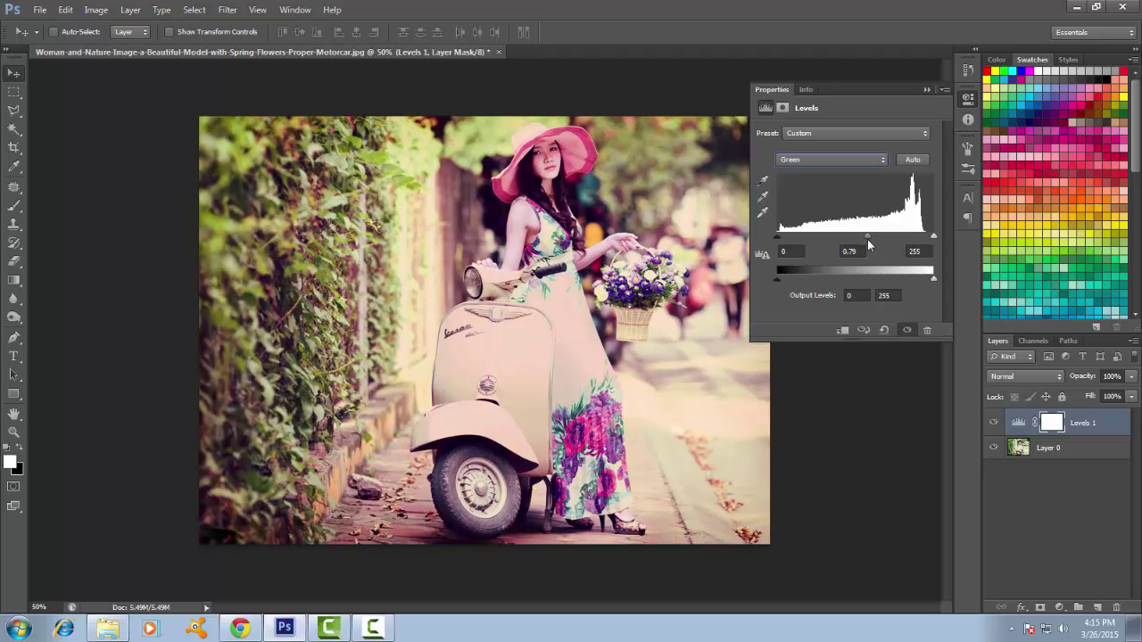
pyautogui.moveTo(933, 236)
pyautogui.mouseDown()
pyautogui.moveTo(923, 236)
pyautogui.moveTo(933, 237)
pyautogui.mouseUp()
pyautogui.click(926, 90)
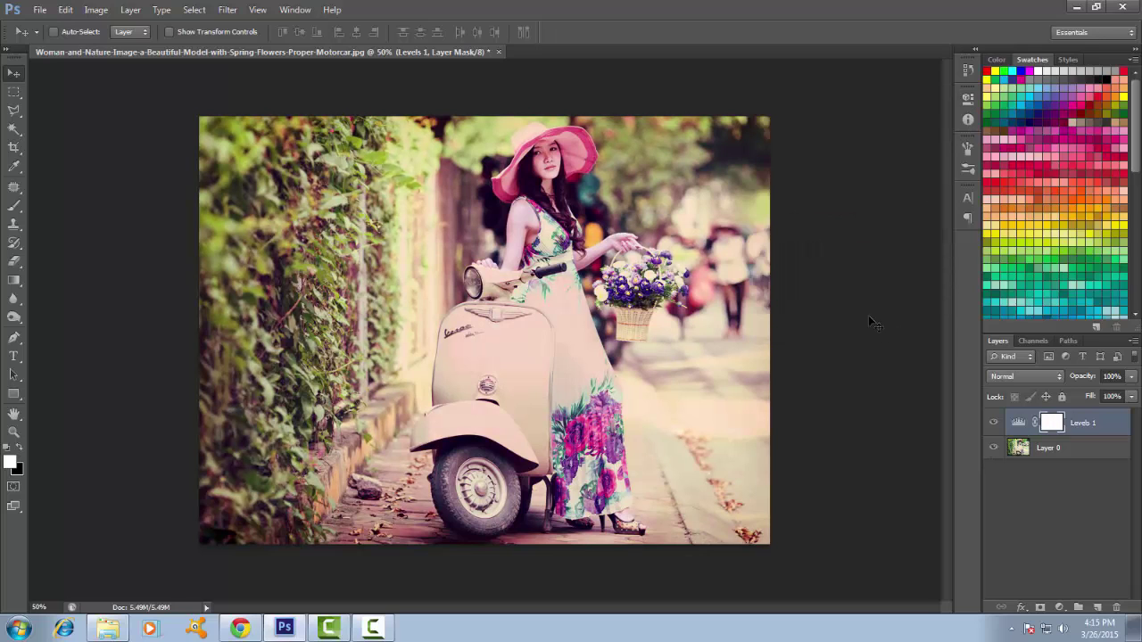
# Add a Gradient fill layer from the Black, White preset with a dark blue left stop
pyautogui.click(1059, 607)
pyautogui.click(1039, 315)
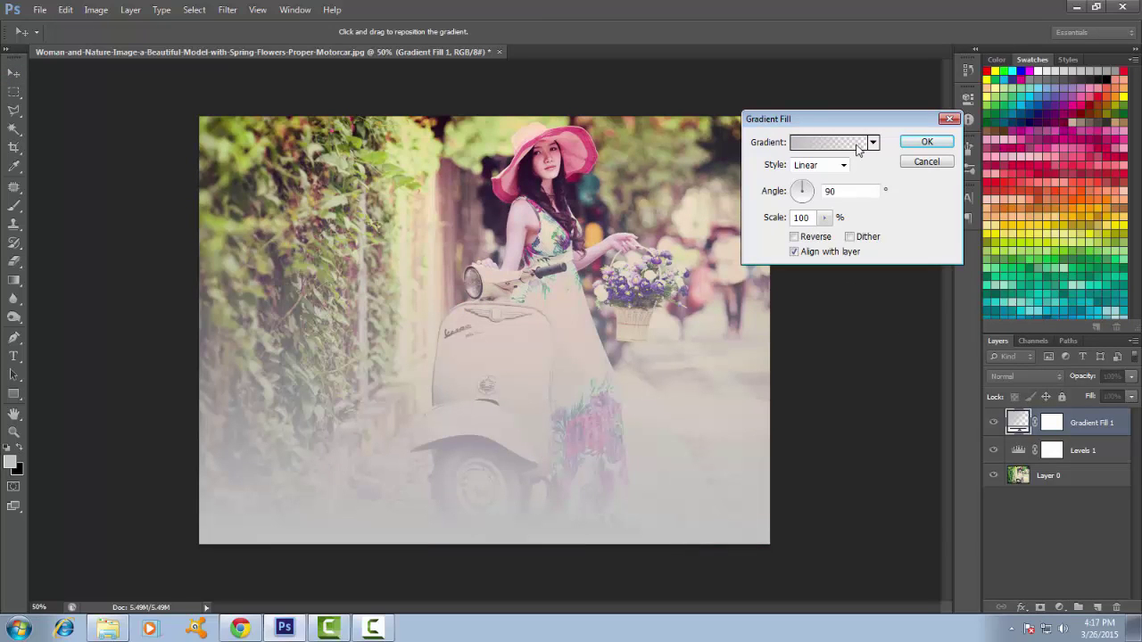
pyautogui.click(800, 145)
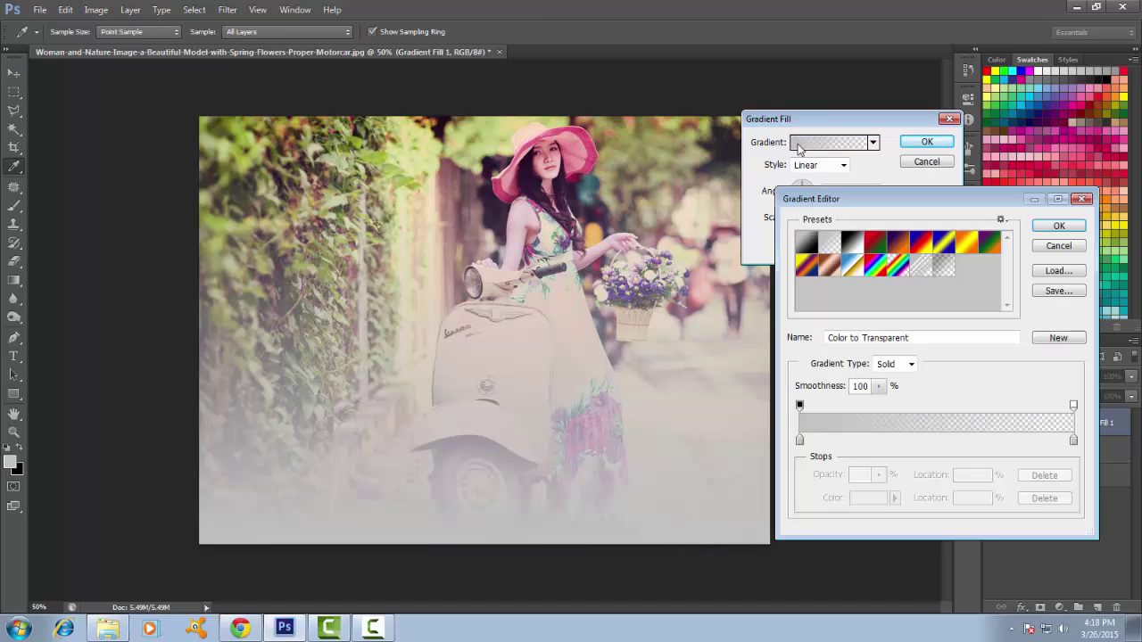
pyautogui.click(852, 246)
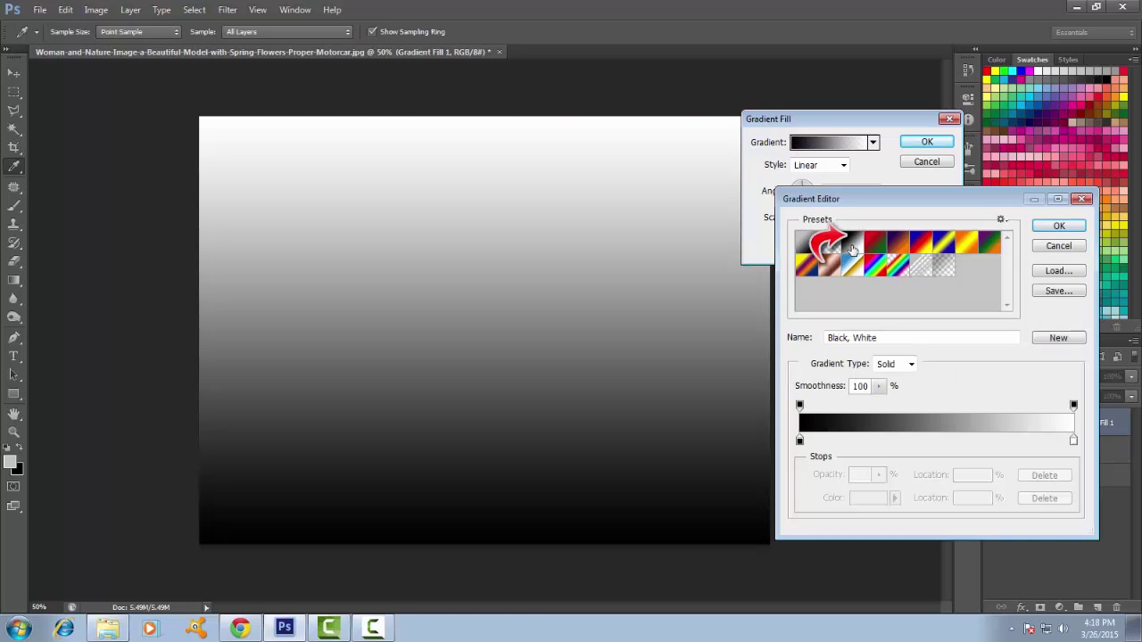
pyautogui.click(800, 440)
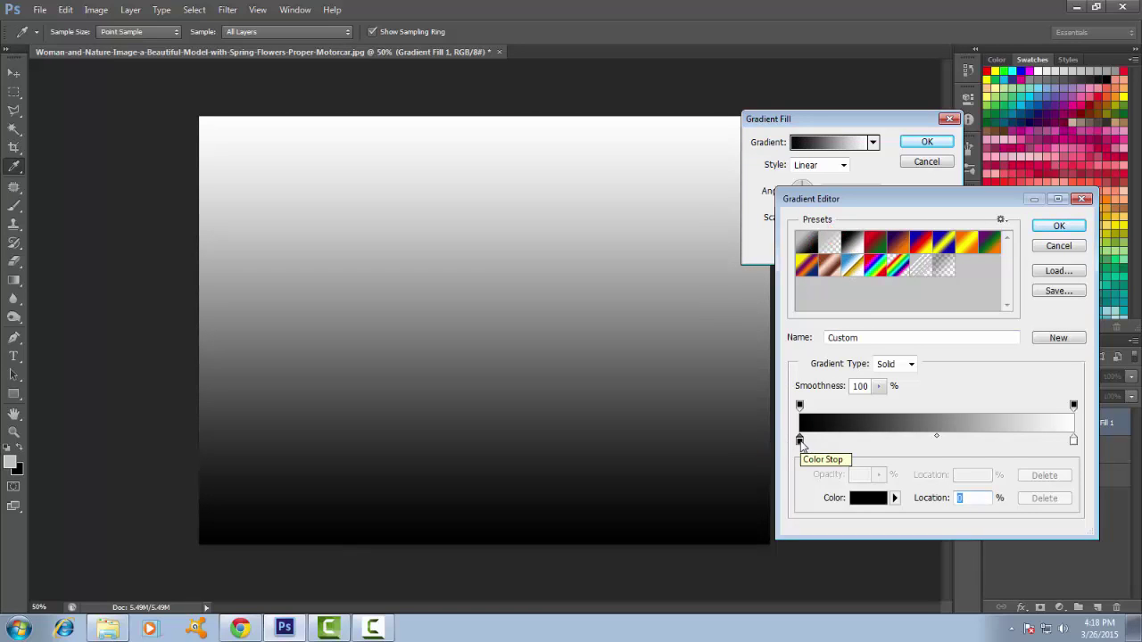
pyautogui.click(868, 497)
pyautogui.moveTo(845, 337)
pyautogui.mouseDown()
pyautogui.moveTo(830, 290)
pyautogui.moveTo(860, 299)
pyautogui.moveTo(834, 294)
pyautogui.moveTo(839, 314)
pyautogui.moveTo(820, 336)
pyautogui.moveTo(845, 339)
pyautogui.mouseUp()
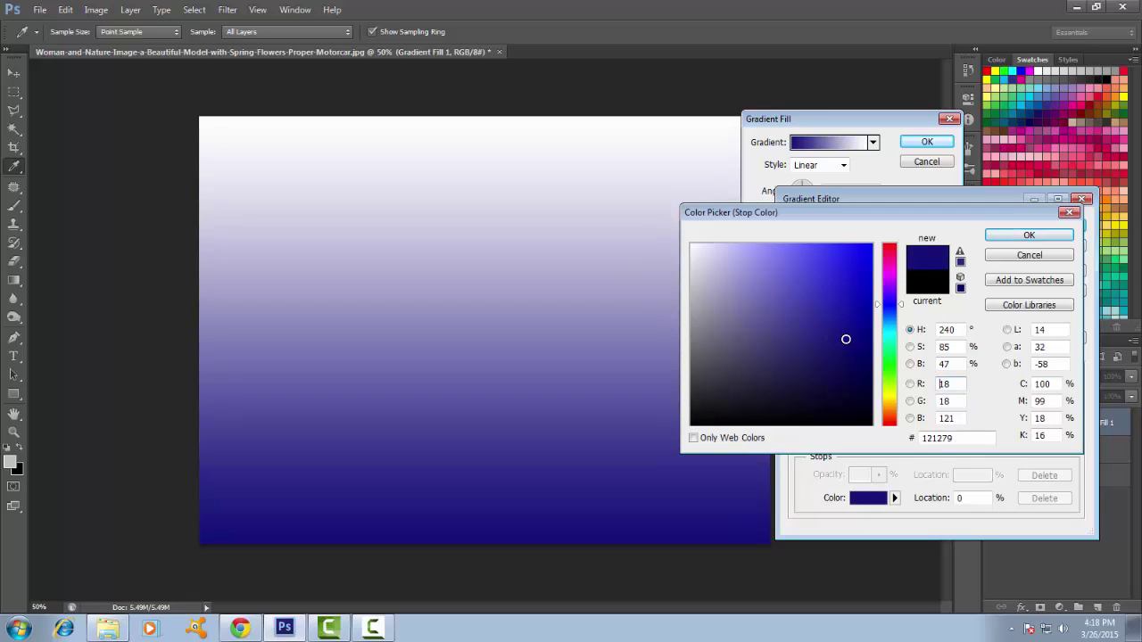
pyautogui.click(1028, 235)
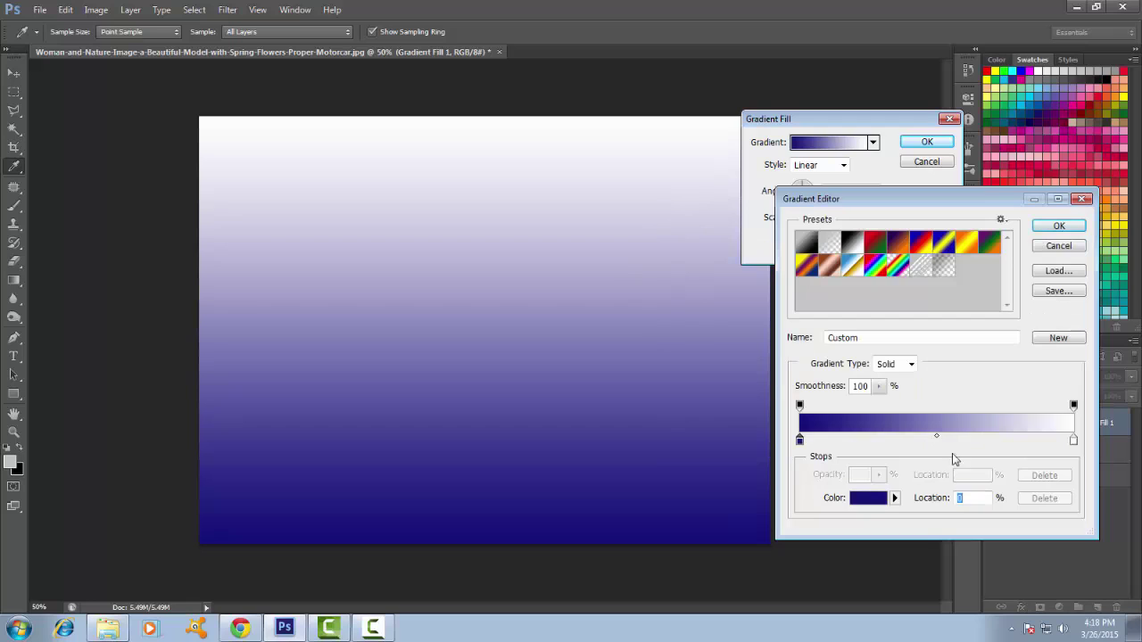
# Make the gradient's right stop a soft, slightly muted orange
pyautogui.click(1074, 440)
pyautogui.click(867, 498)
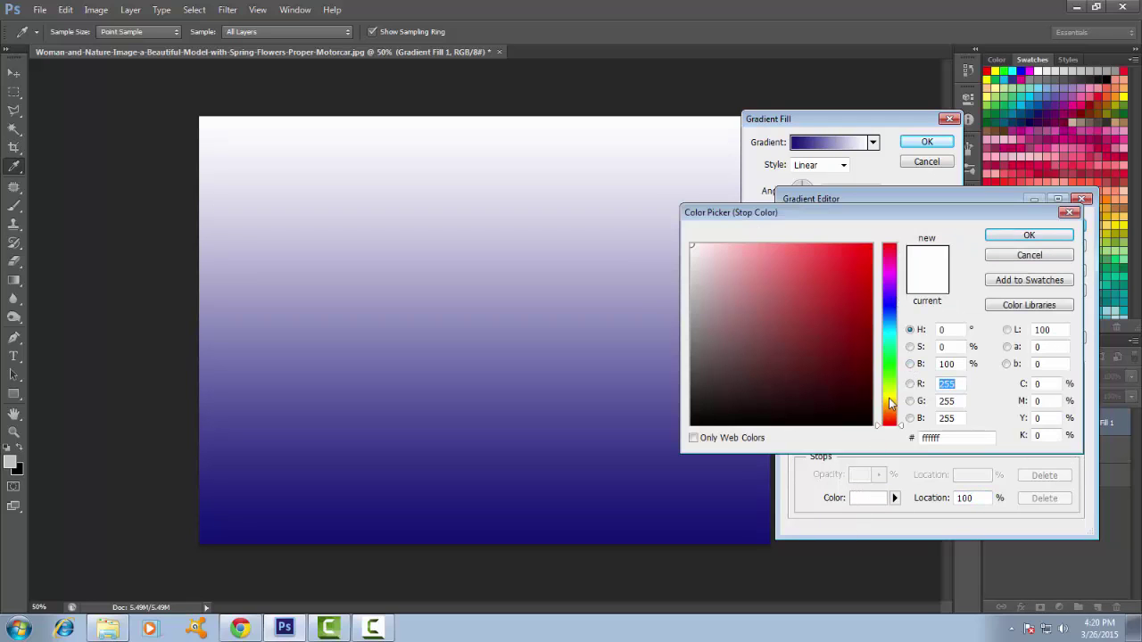
pyautogui.moveTo(890, 419); pyautogui.dragTo(890, 412)
pyautogui.click(830, 265)
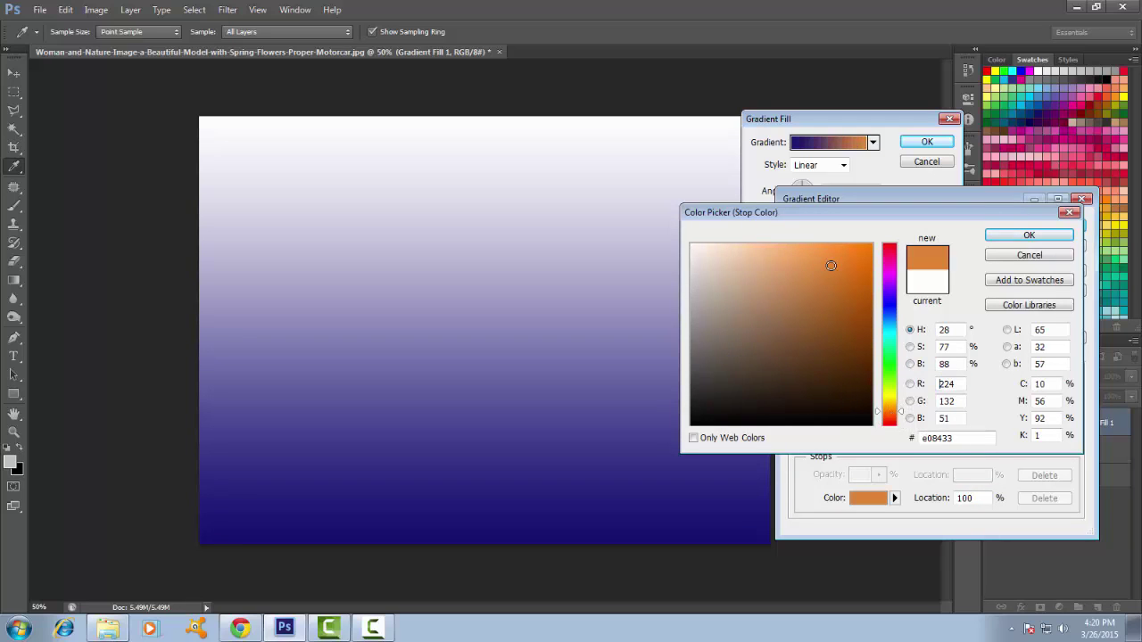
pyautogui.moveTo(831, 264); pyautogui.dragTo(807, 263)
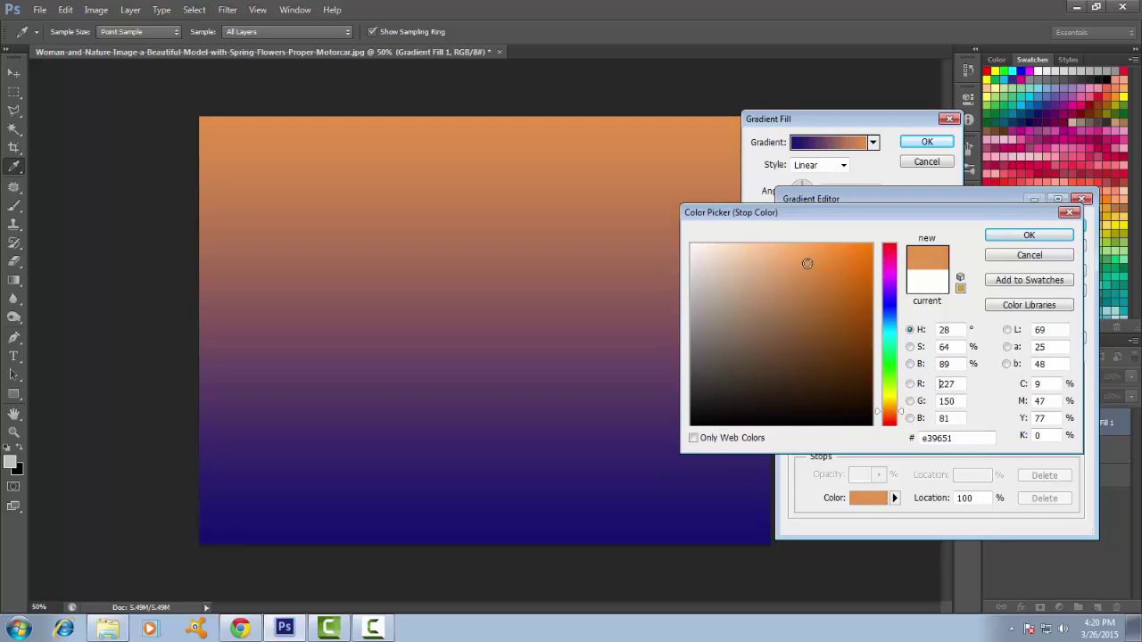
pyautogui.moveTo(806, 263); pyautogui.dragTo(803, 267)
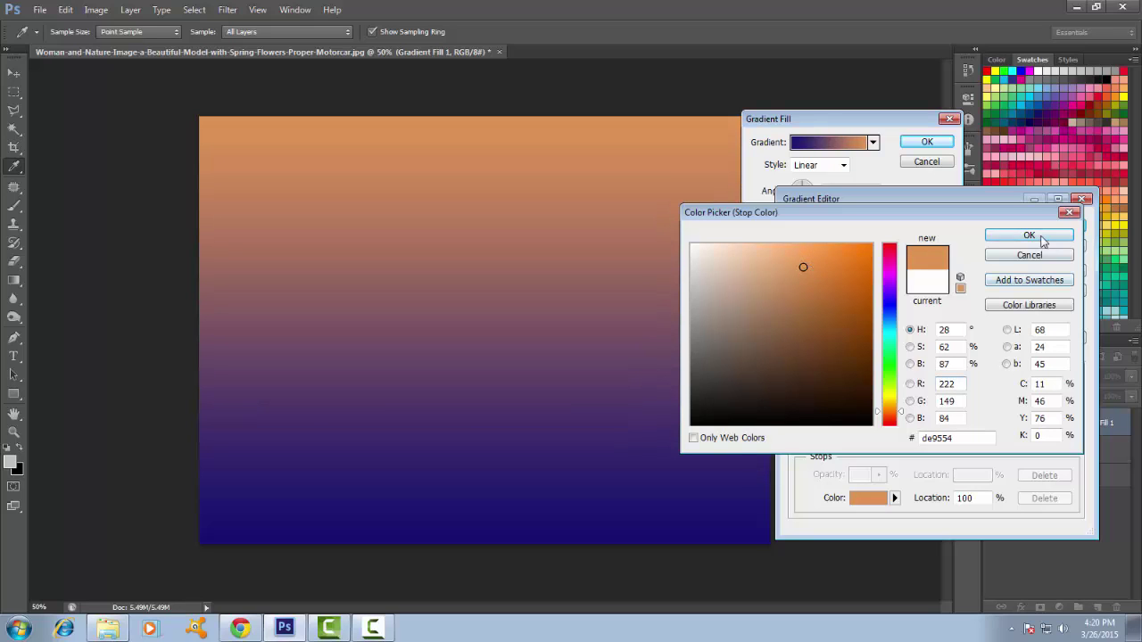
pyautogui.click(1041, 239)
# Deepen the left stop to navy 0c0c43 and apply the navy-to-orange gradient fill
pyautogui.click(802, 439)
pyautogui.click(872, 499)
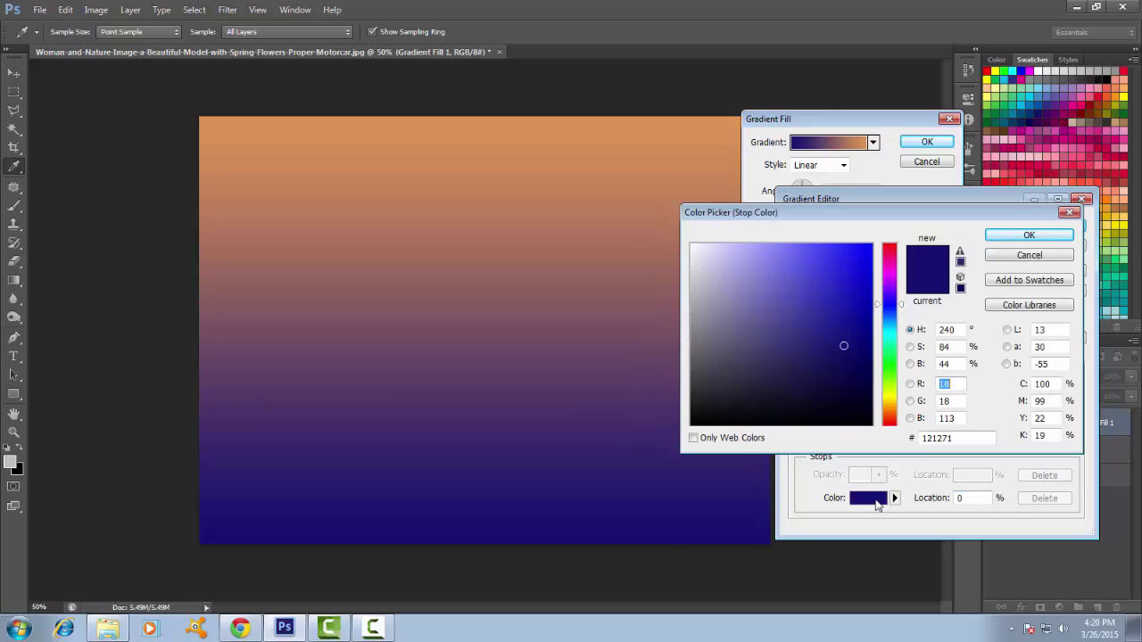
pyautogui.moveTo(843, 346); pyautogui.dragTo(840, 377)
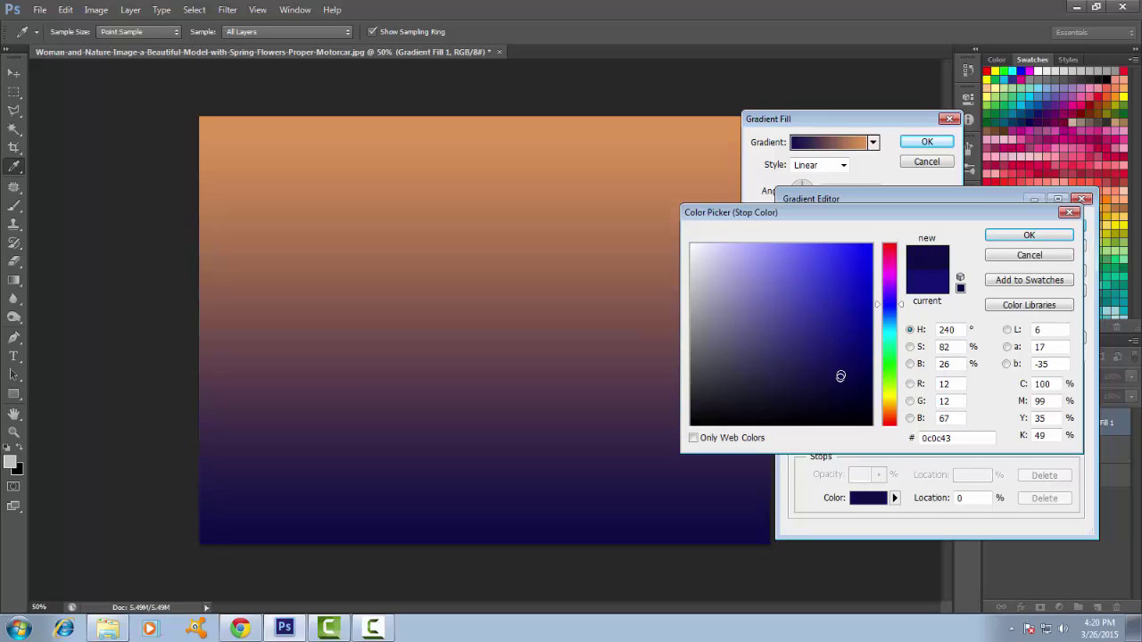
pyautogui.click(1028, 237)
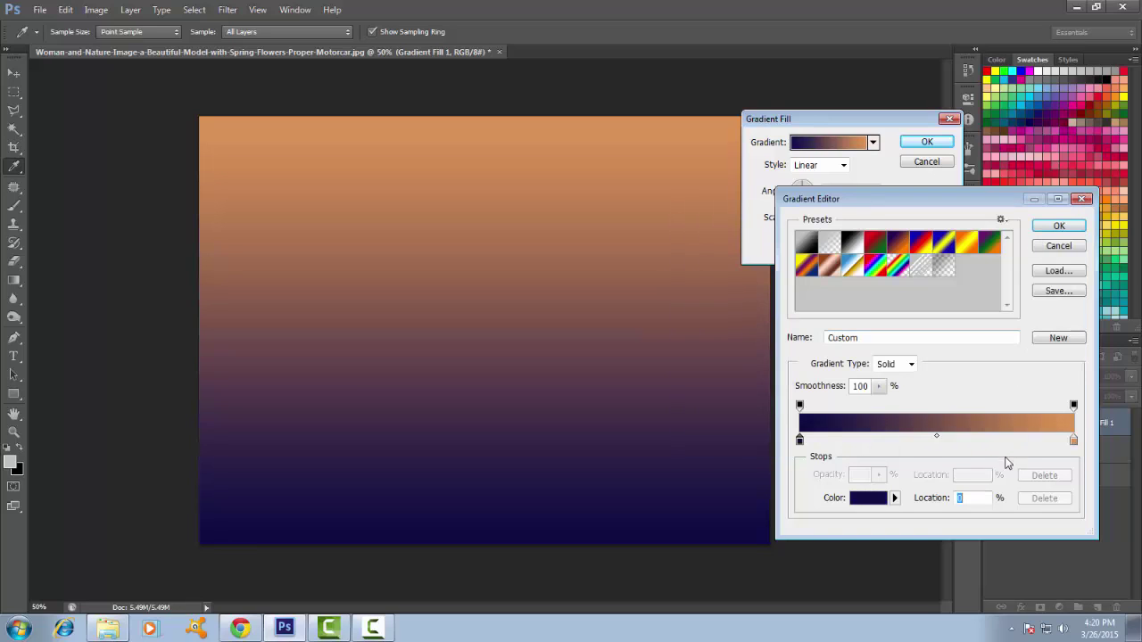
pyautogui.click(1059, 225)
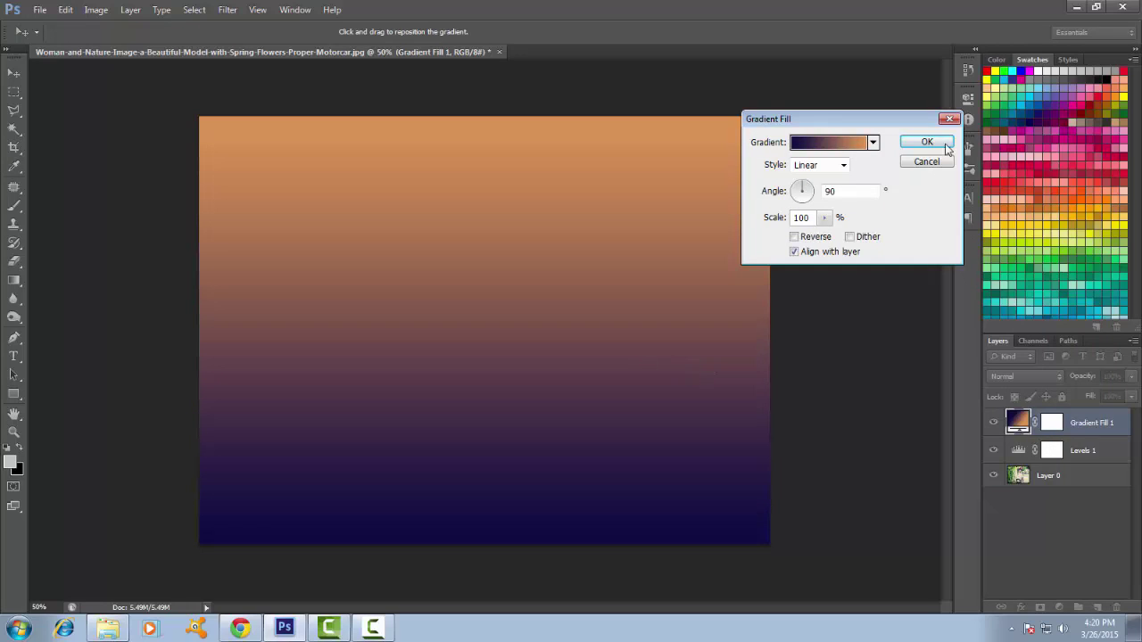
pyautogui.click(946, 147)
# Set Gradient Fill 1 to Hard Light at 14% opacity and toggle its visibility to compare
pyautogui.click(1059, 379)
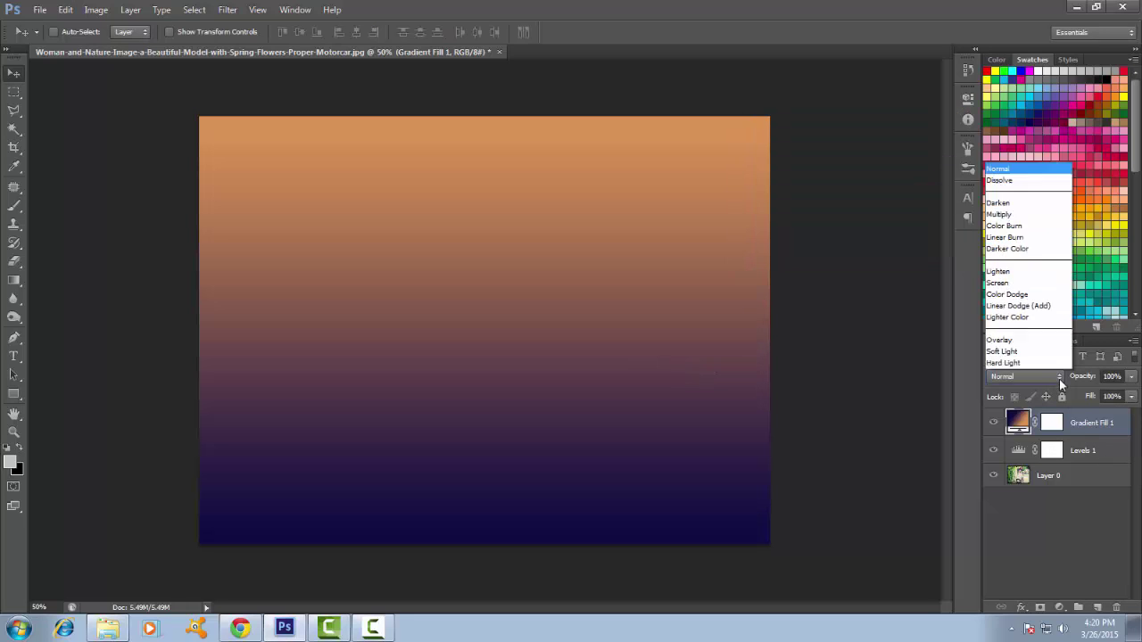
pyautogui.click(1002, 211)
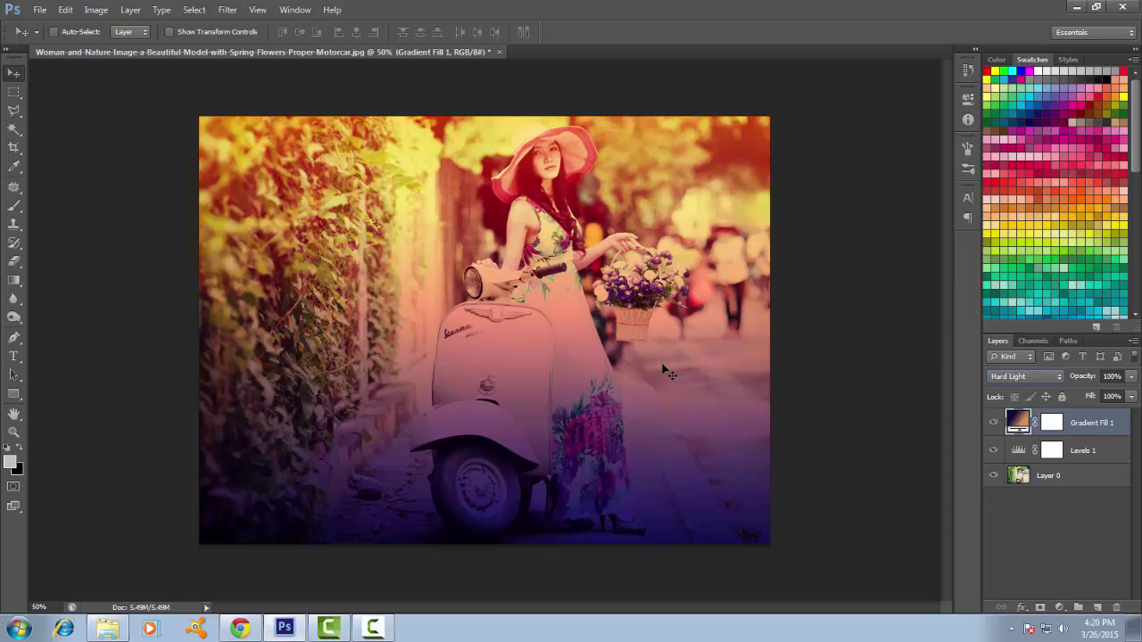
pyautogui.click(1131, 376)
pyautogui.moveTo(1087, 392); pyautogui.dragTo(1060, 407)
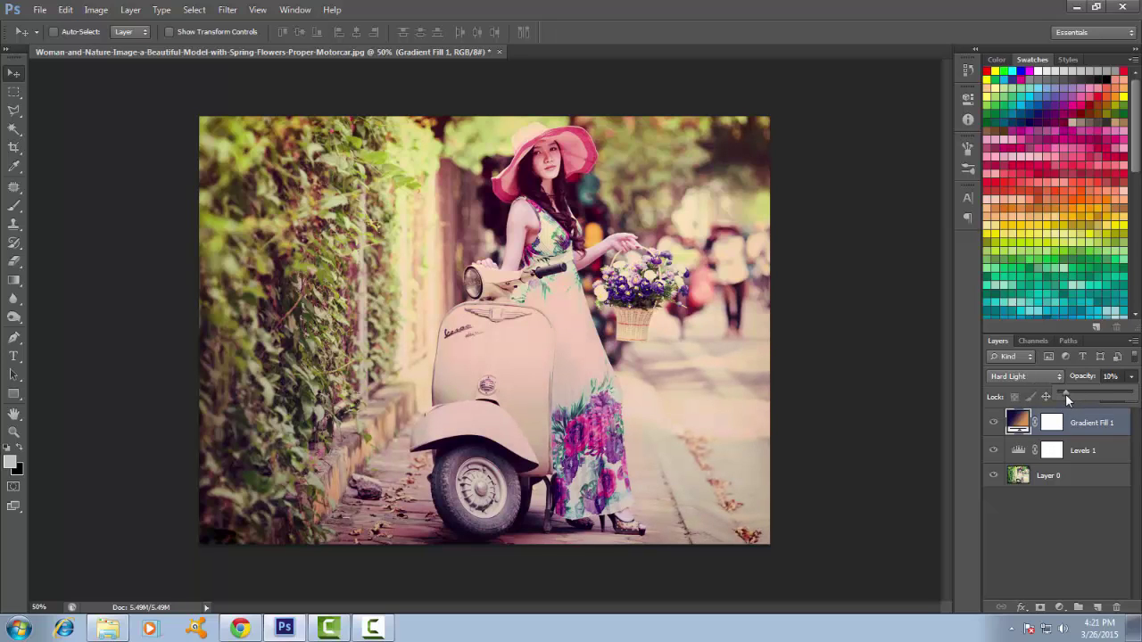
pyautogui.moveTo(1065, 394); pyautogui.dragTo(1067, 395)
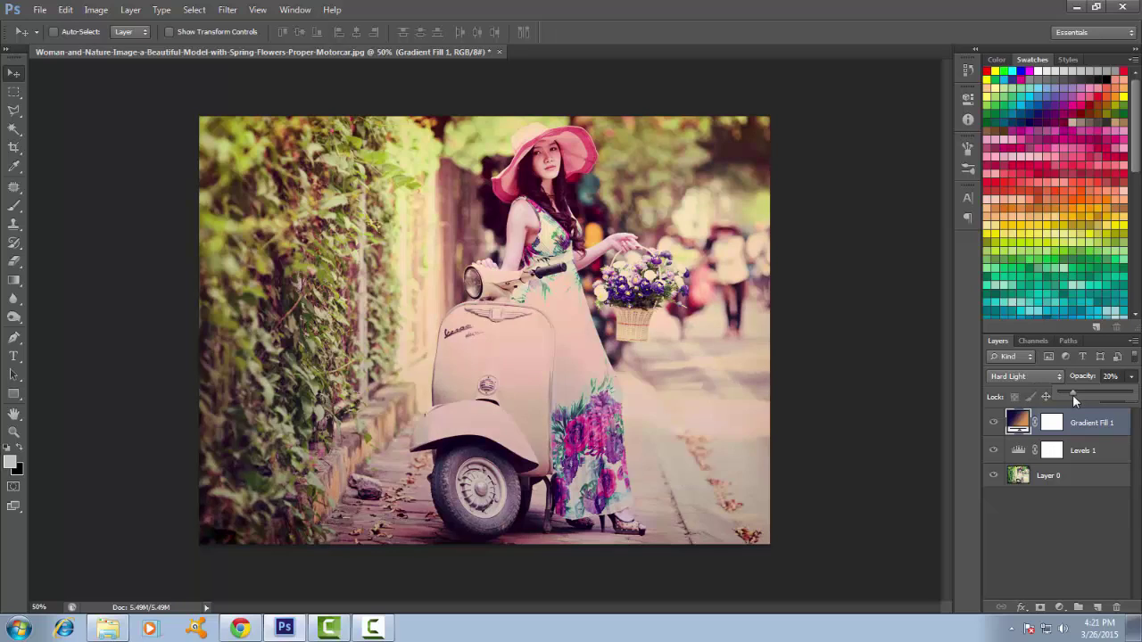
pyautogui.moveTo(1073, 395); pyautogui.dragTo(1081, 400)
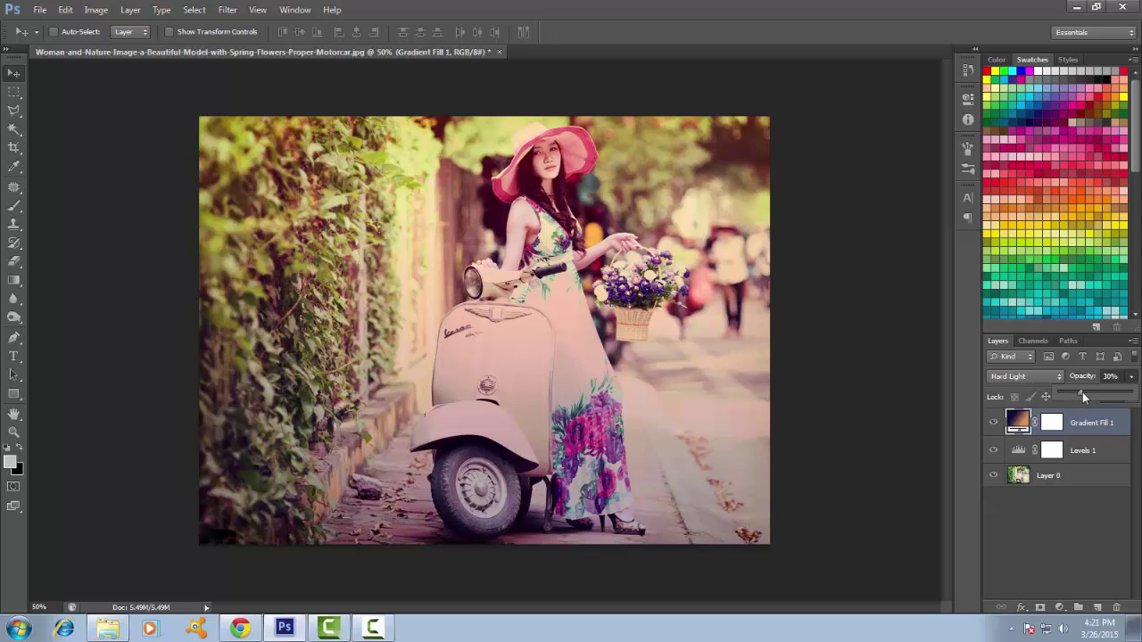
pyautogui.moveTo(1087, 393); pyautogui.dragTo(1088, 393)
pyautogui.moveTo(1076, 393); pyautogui.dragTo(1075, 395)
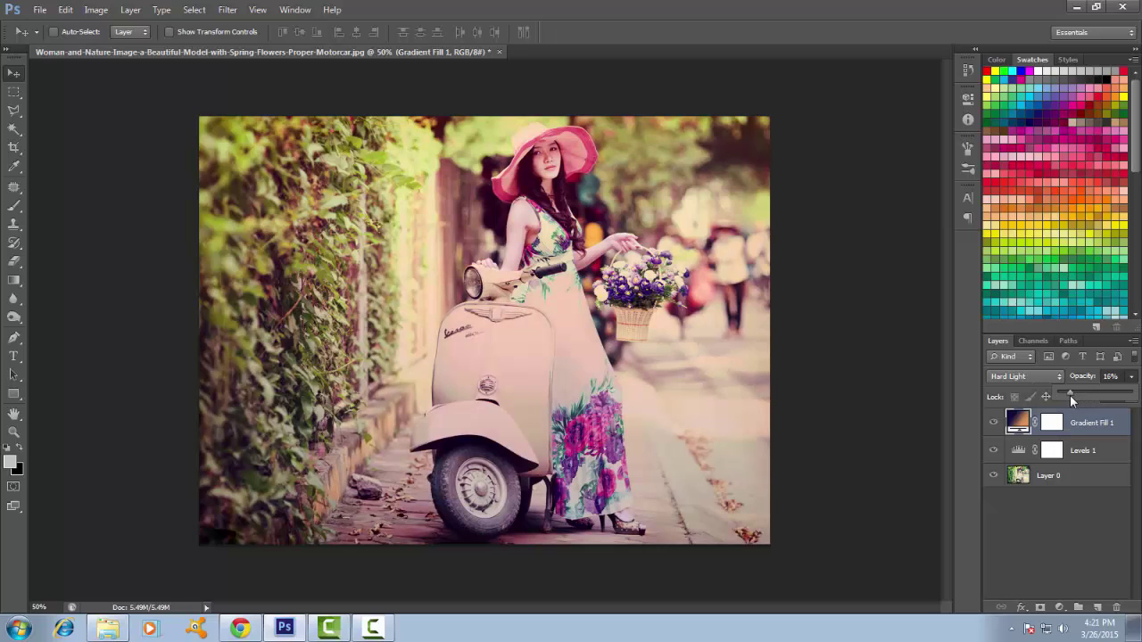
pyautogui.click(996, 428)
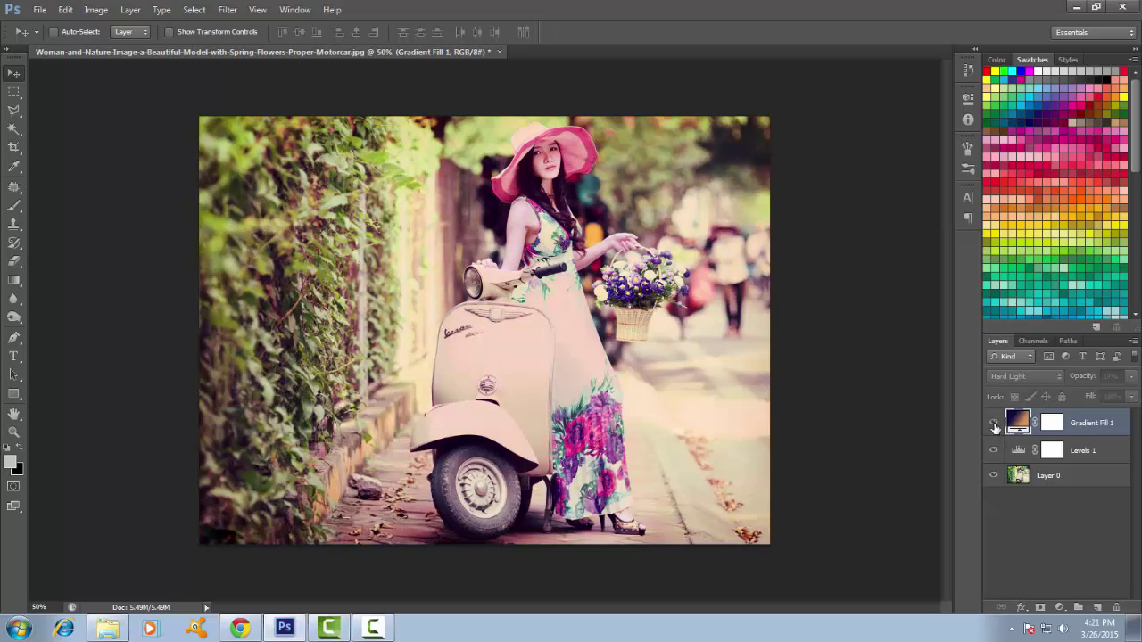
pyautogui.click(996, 427)
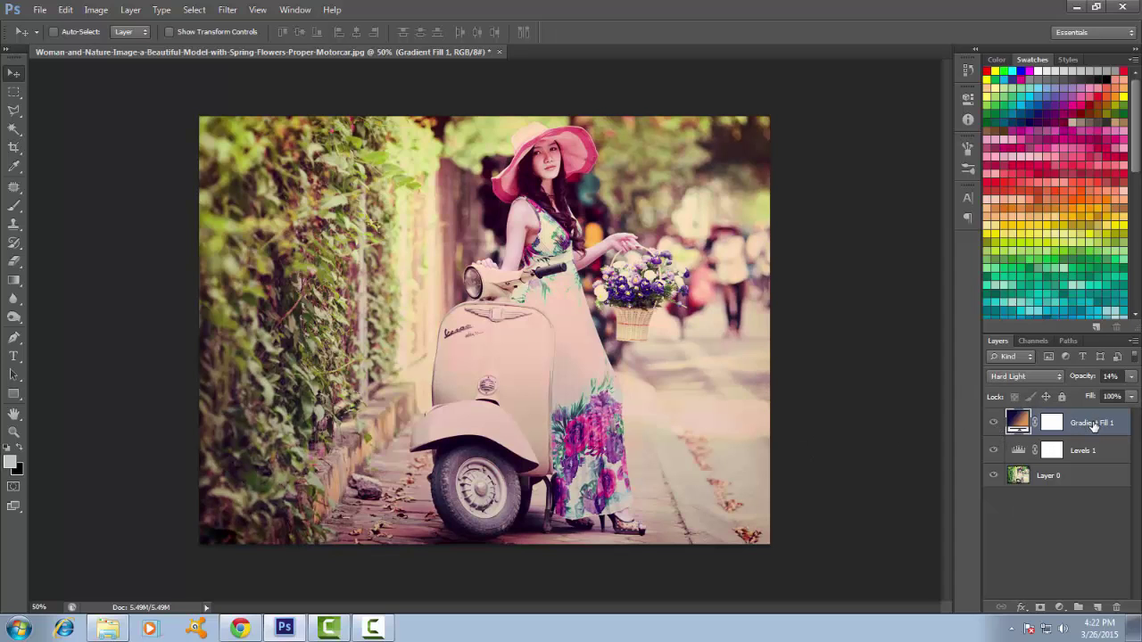
# Duplicate Gradient Fill 1 and set the copy to Screen blending at 38% opacity
pyautogui.hotkey('ctrl', 'j')
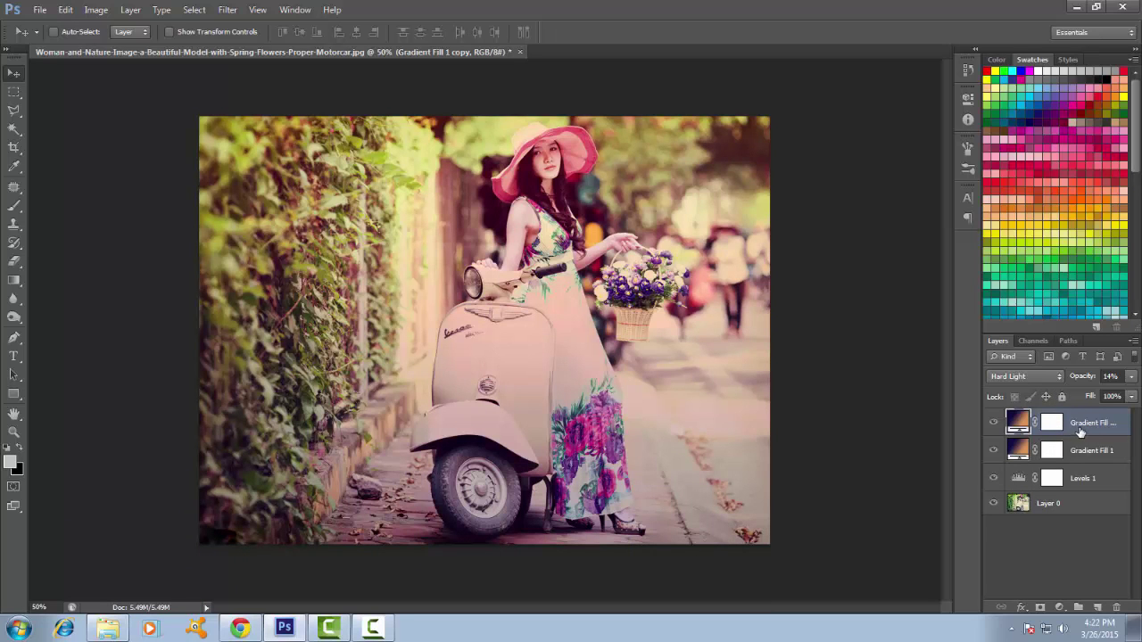
pyautogui.click(1058, 376)
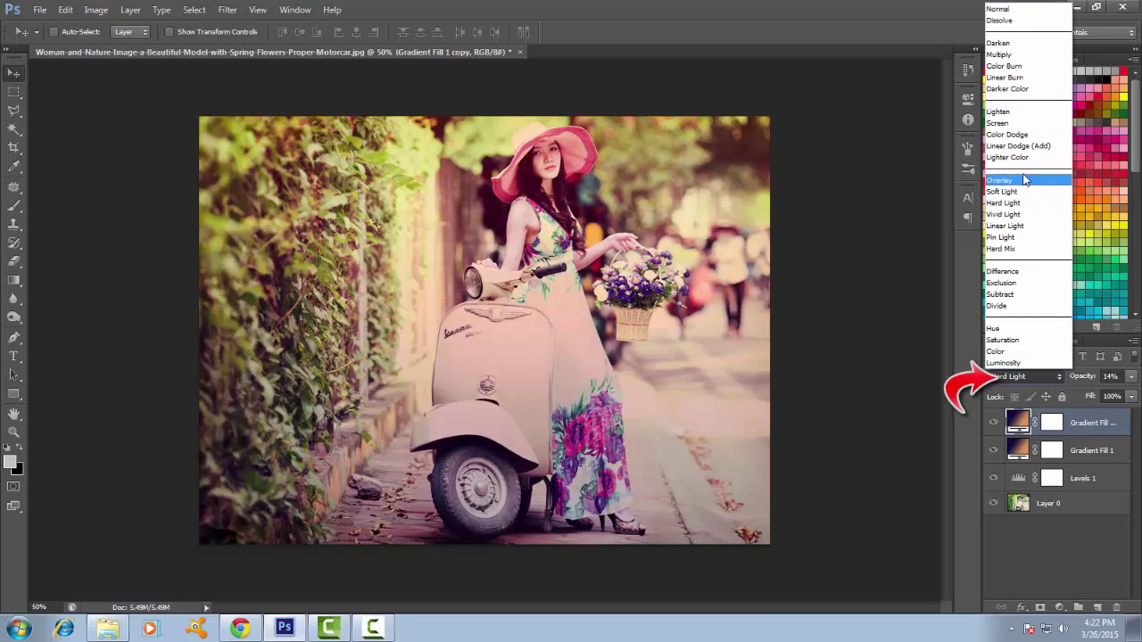
pyautogui.click(1011, 125)
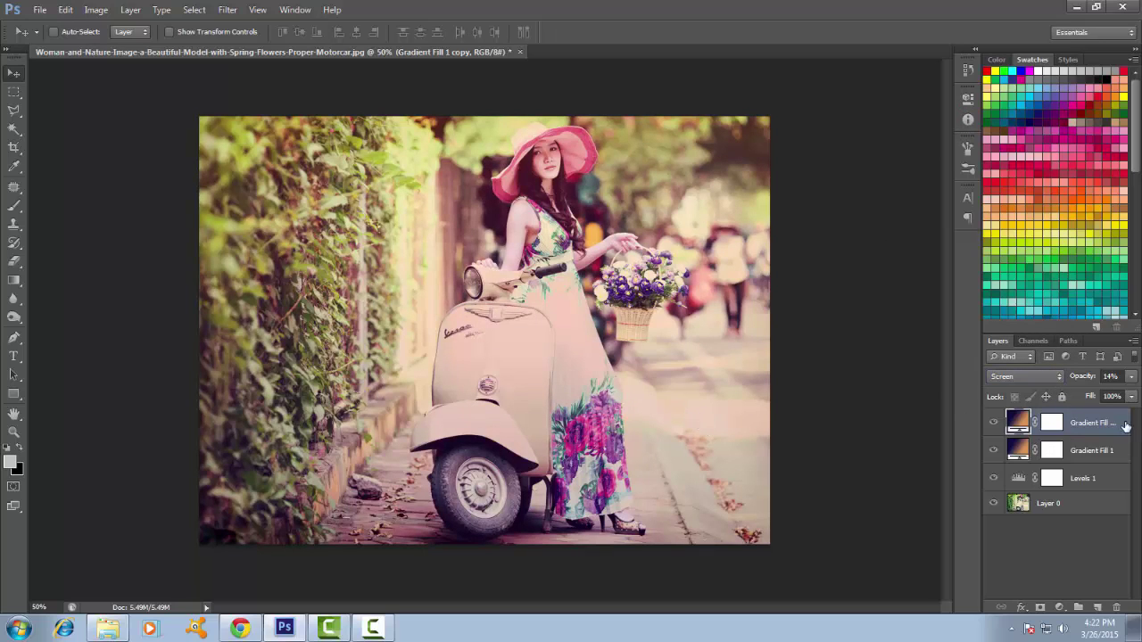
pyautogui.click(1130, 376)
pyautogui.moveTo(1086, 398); pyautogui.dragTo(1089, 399)
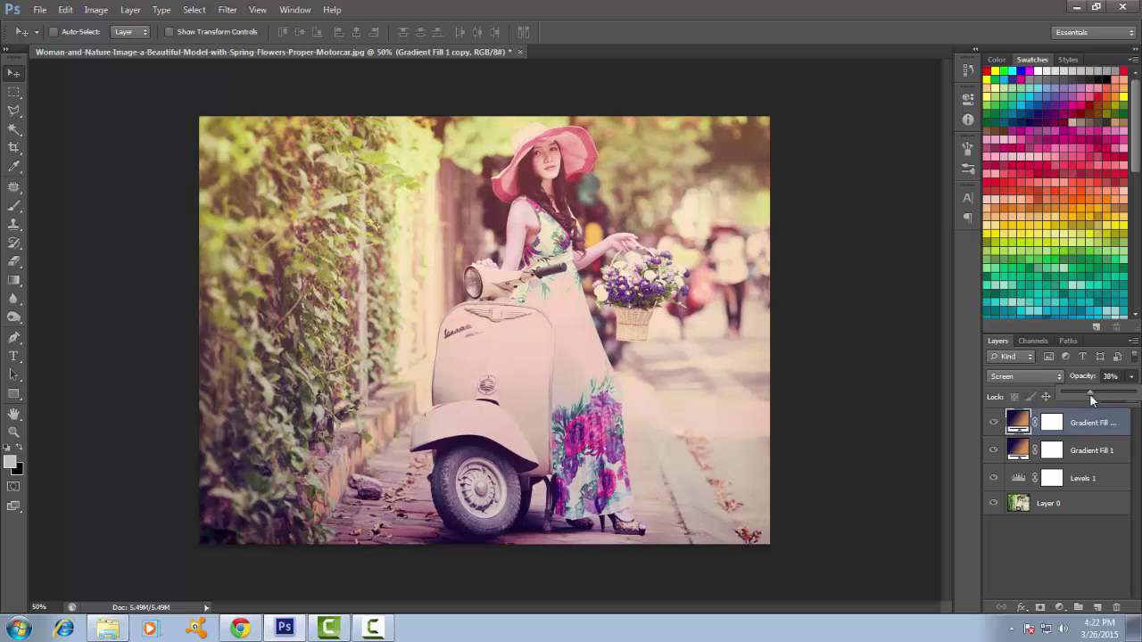
pyautogui.click(1059, 607)
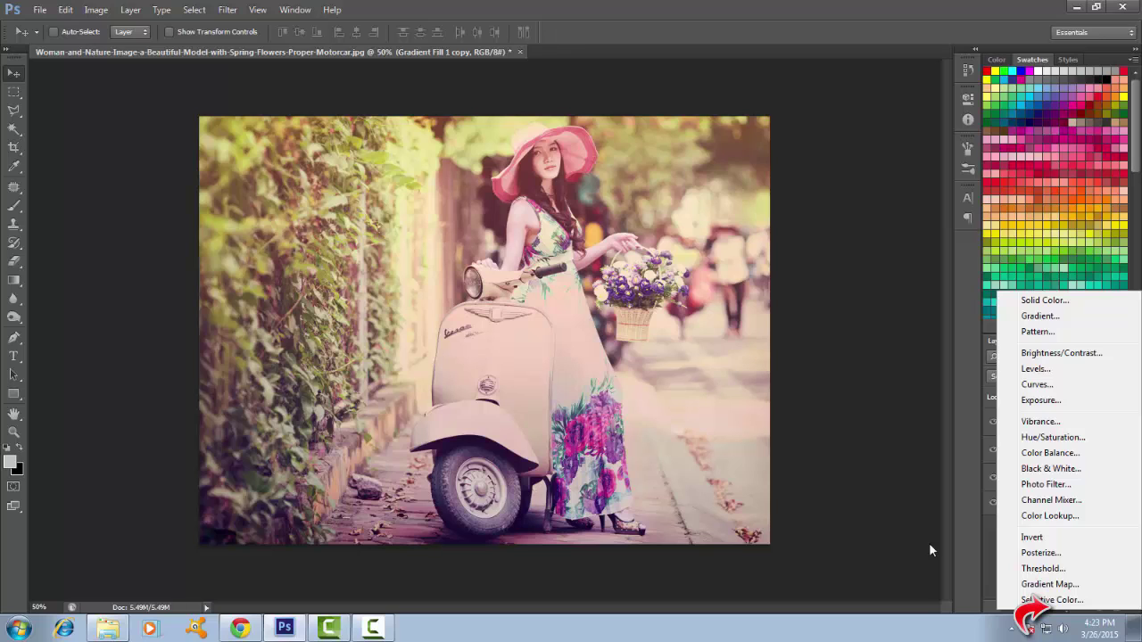
# Add a Color Balance layer with Midtones Cyan-Red set to -9
pyautogui.click(1049, 454)
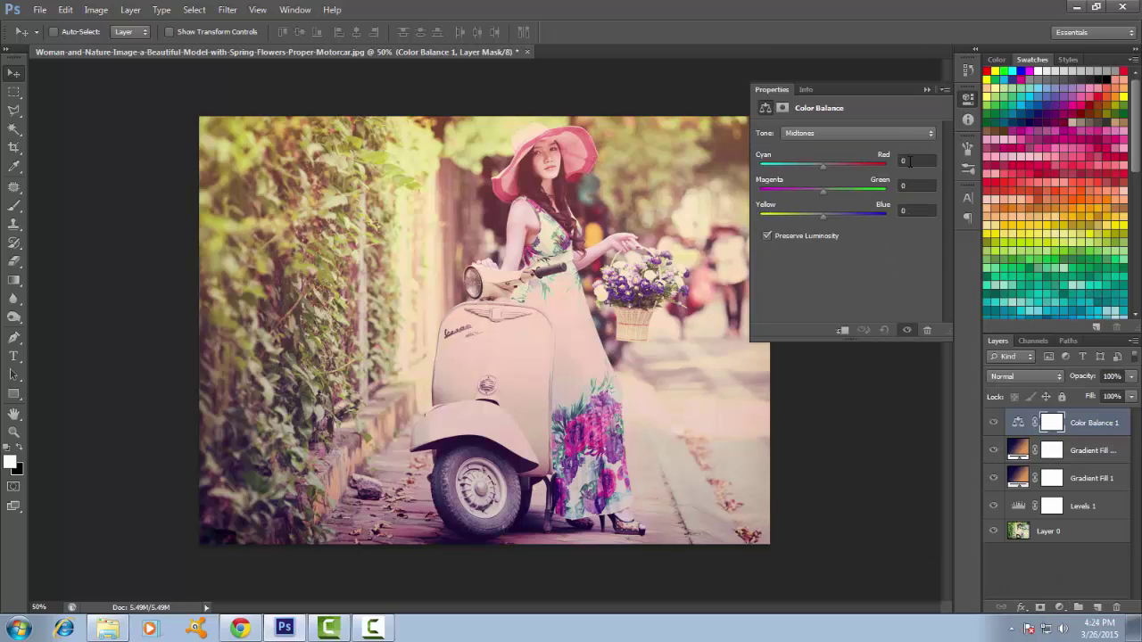
pyautogui.write('6')
pyautogui.click(916, 211)
# Set Color Balance Highlights to Red 7 and Blue 10
pyautogui.click(927, 134)
pyautogui.click(800, 180)
pyautogui.click(925, 159)
pyautogui.write('7')
pyautogui.click(909, 210)
pyautogui.write('1')
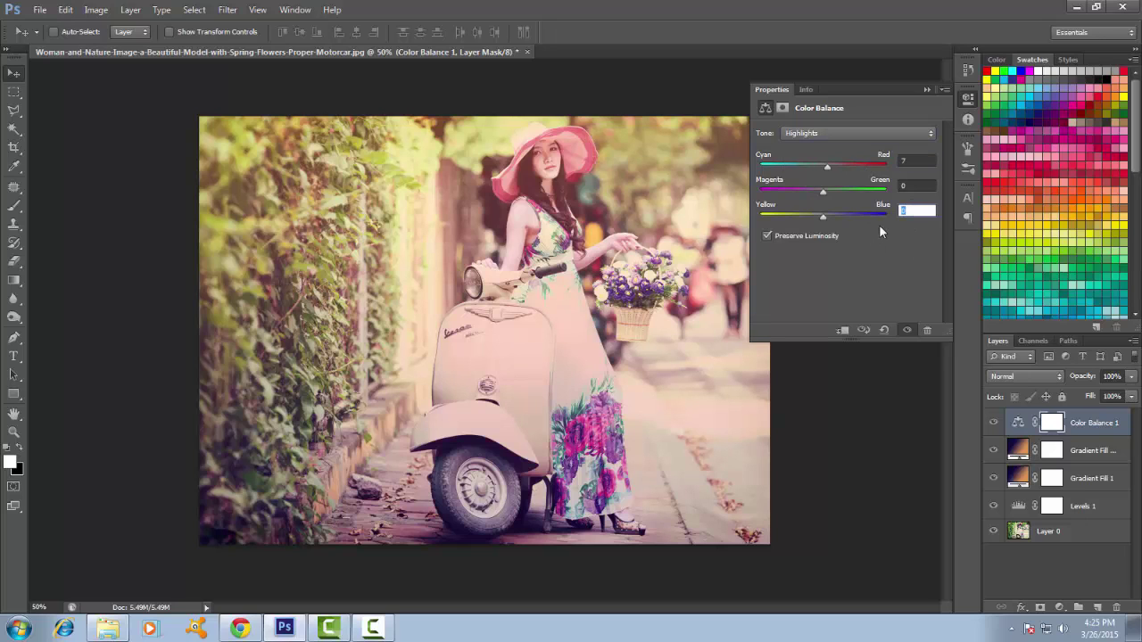
# Set Color Balance Shadows Cyan-Red to +13 toward red
pyautogui.click(848, 133)
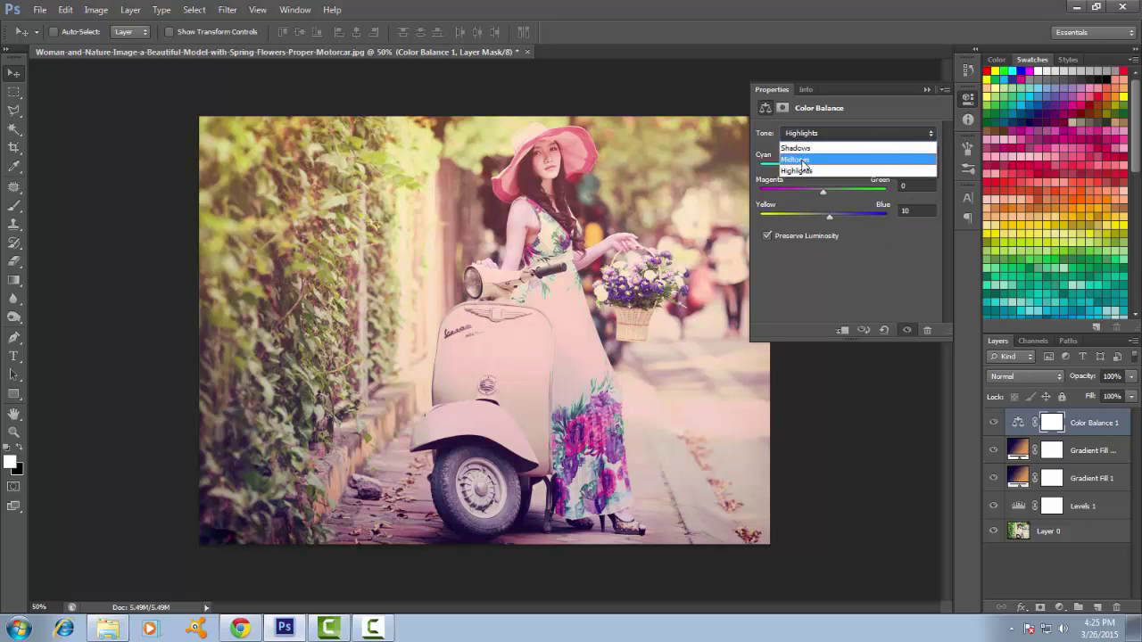
pyautogui.click(824, 145)
pyautogui.click(904, 160)
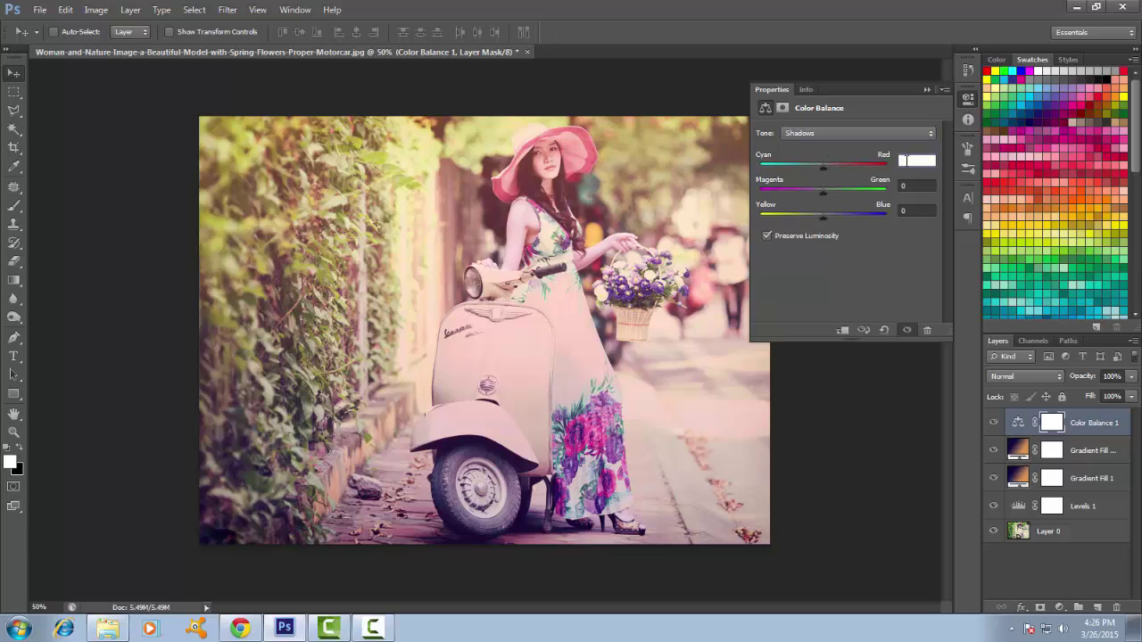
pyautogui.write('29')
pyautogui.moveTo(814, 179)
pyautogui.mouseDown()
pyautogui.moveTo(806, 168)
pyautogui.moveTo(833, 171)
pyautogui.mouseUp()
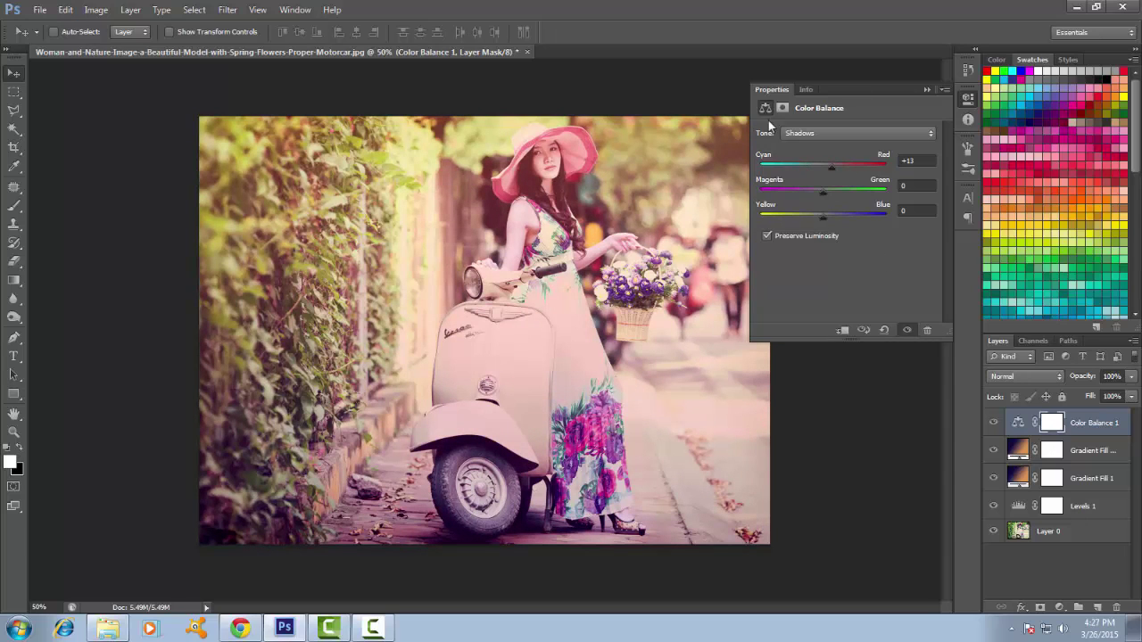
pyautogui.click(927, 89)
# Add empty Layer 1 and set the background colour to orange be6b27
pyautogui.click(1097, 607)
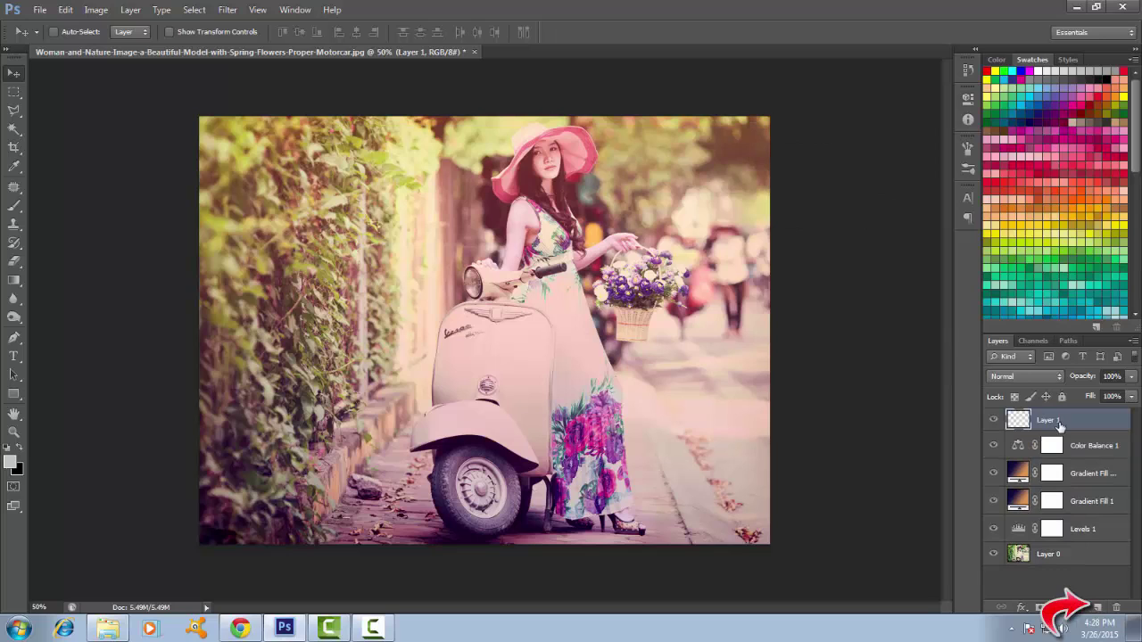
pyautogui.click(18, 471)
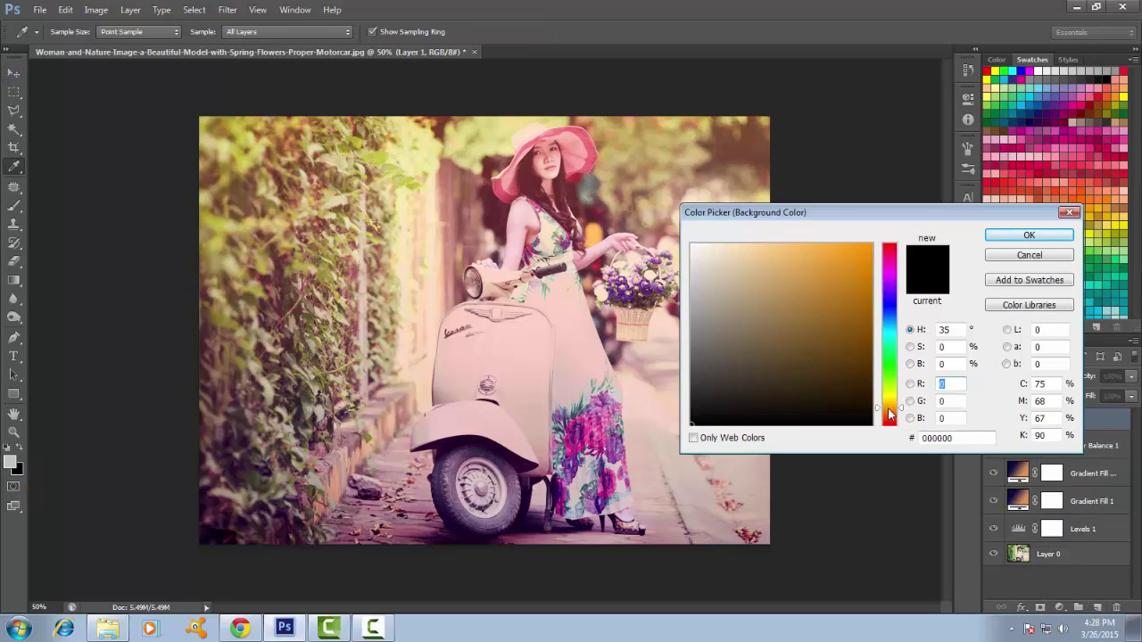
pyautogui.moveTo(888, 409); pyautogui.dragTo(888, 412)
pyautogui.click(834, 262)
pyautogui.moveTo(840, 277); pyautogui.dragTo(826, 280)
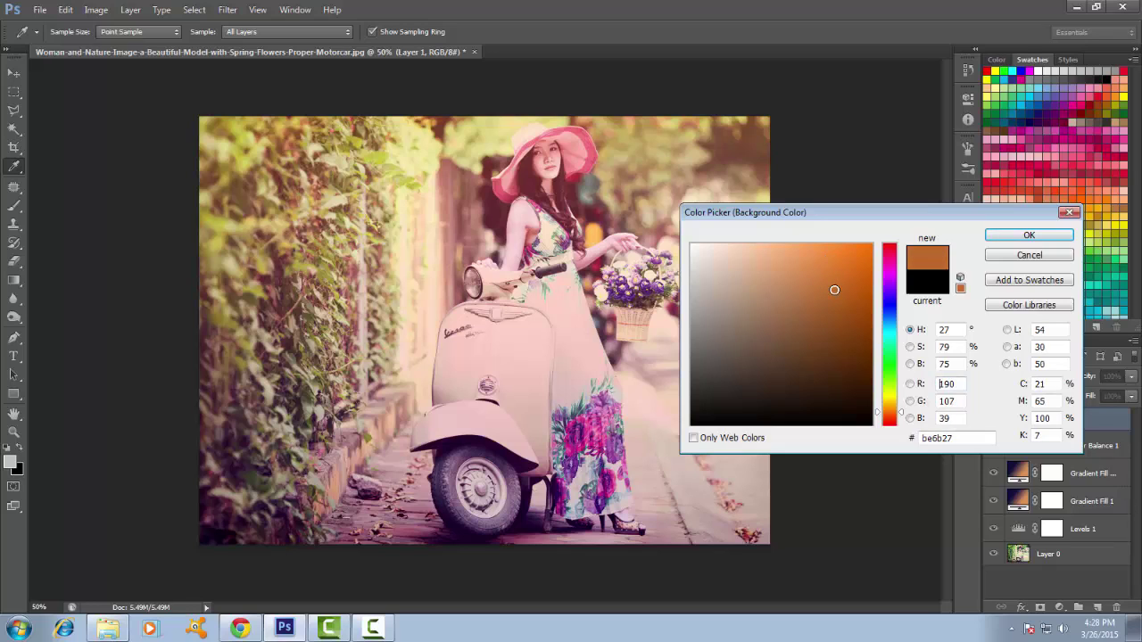
pyautogui.click(1029, 235)
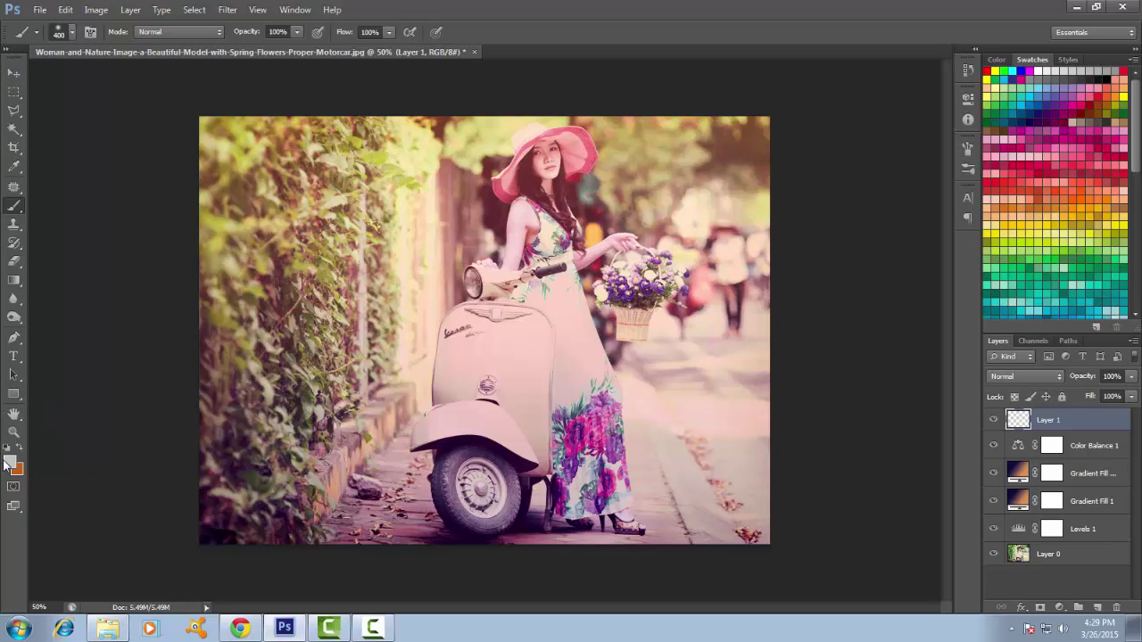
# Paint an orange glow into the photo's upper-right corner on Layer 1
pyautogui.press('x')
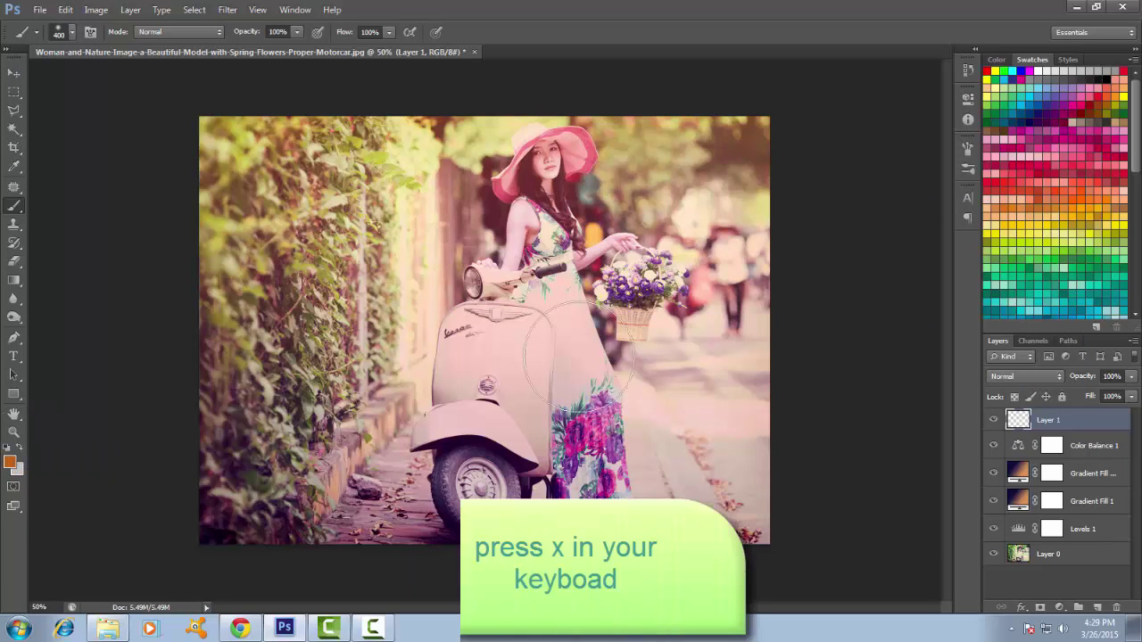
pyautogui.click(705, 181)
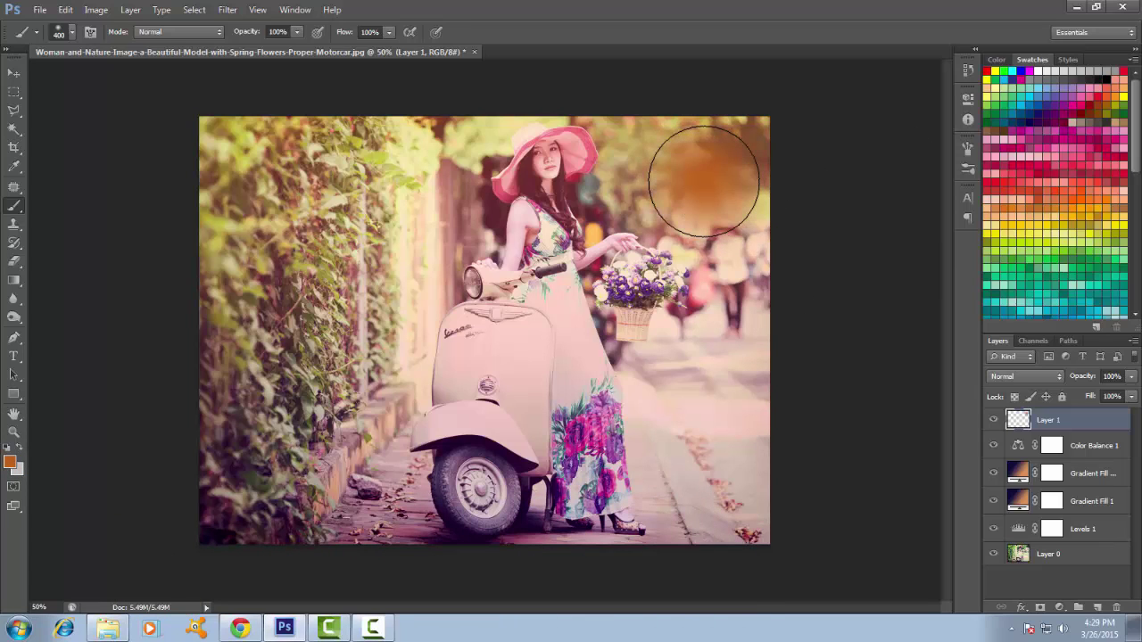
pyautogui.click(702, 176)
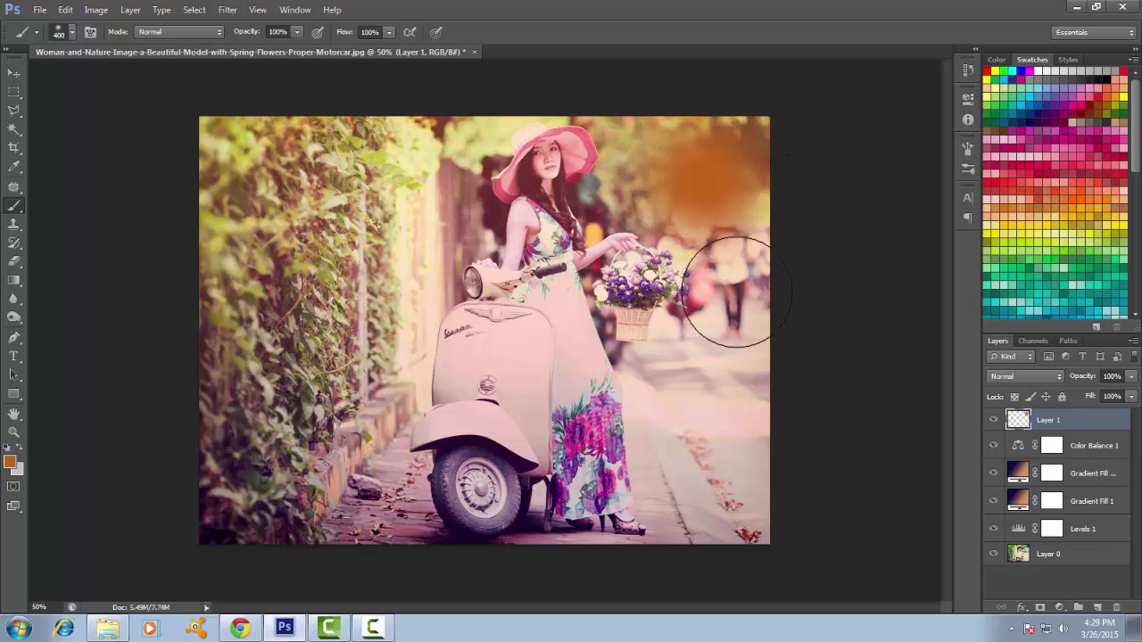
pyautogui.click(687, 183)
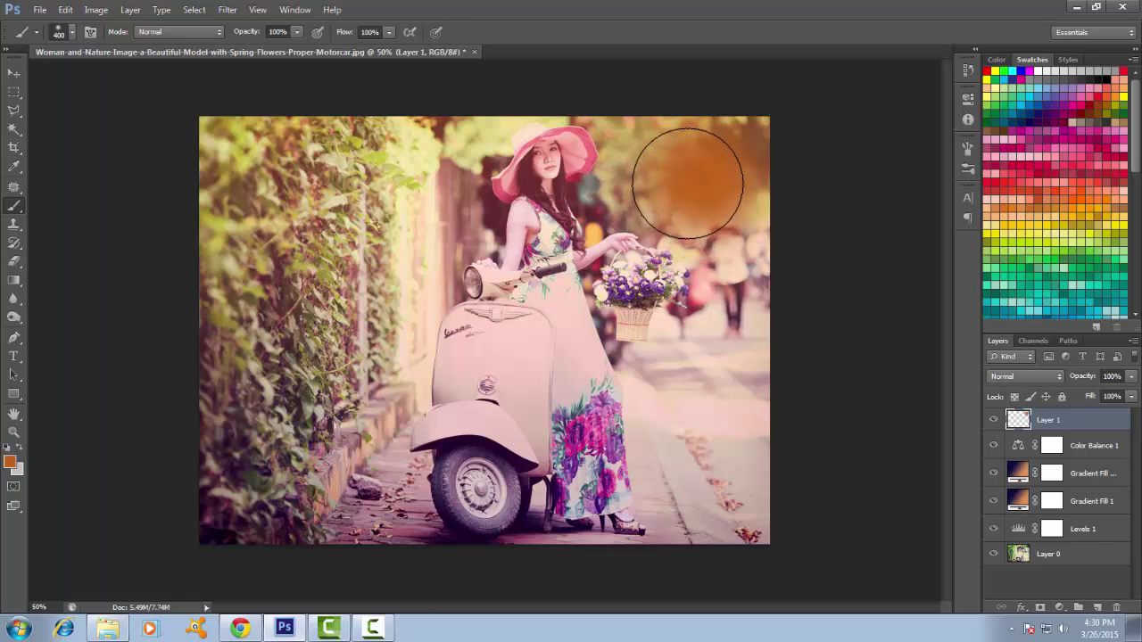
# Switch to a softer orange, shrink the brush to 250, and set Layer 1 to Screen
pyautogui.click(11, 462)
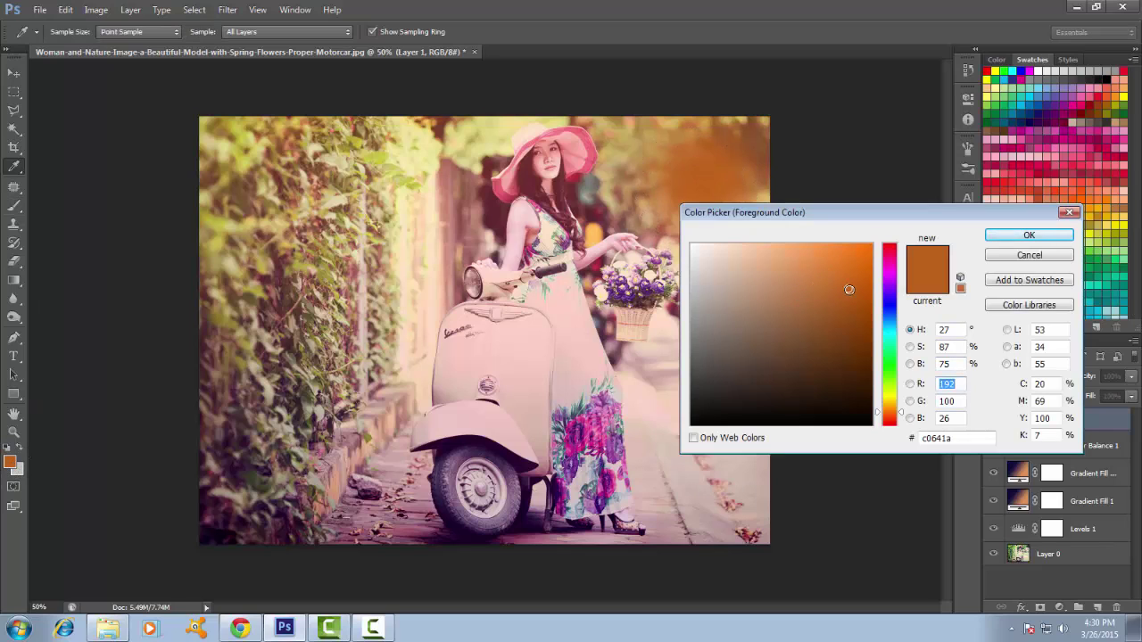
pyautogui.click(850, 290)
pyautogui.moveTo(850, 290); pyautogui.dragTo(813, 285)
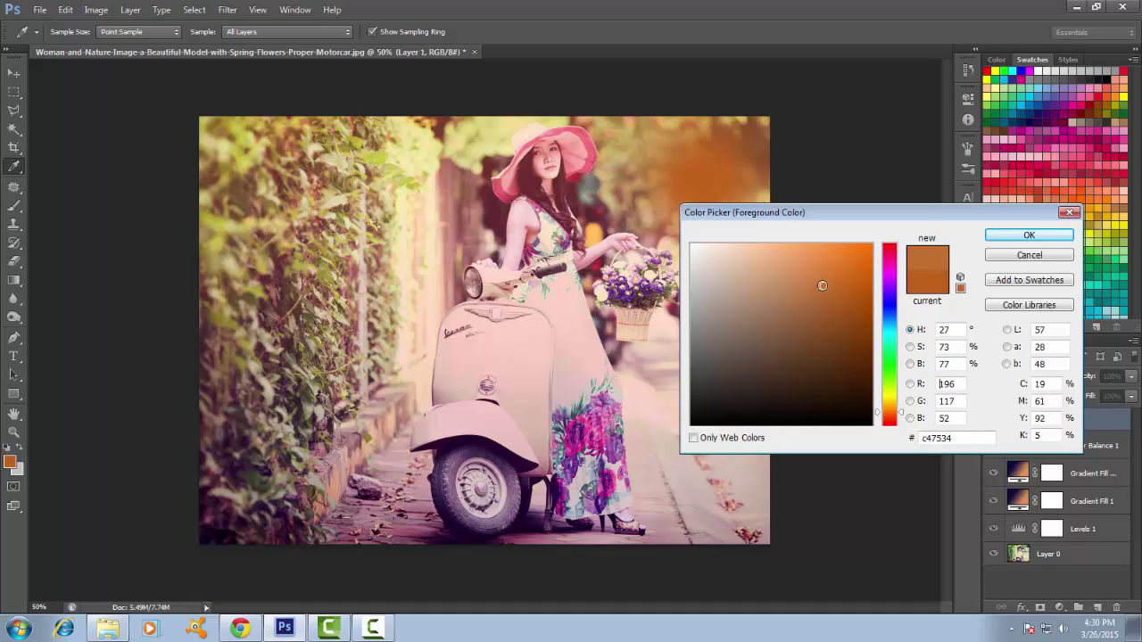
pyautogui.click(1029, 235)
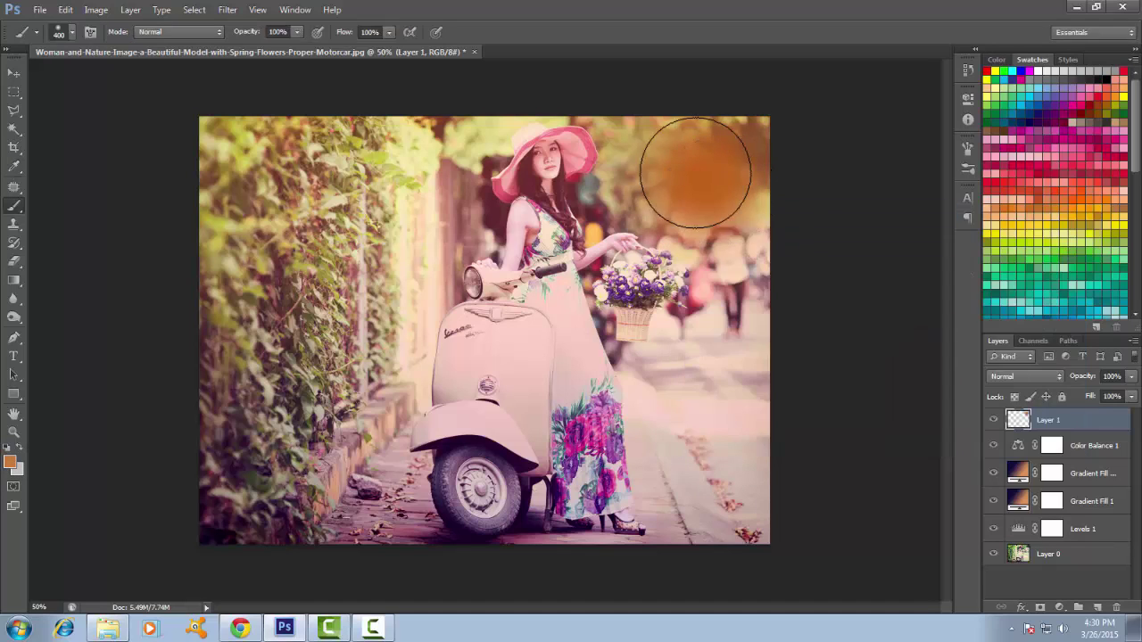
pyautogui.moveTo(695, 173); pyautogui.dragTo(699, 166)
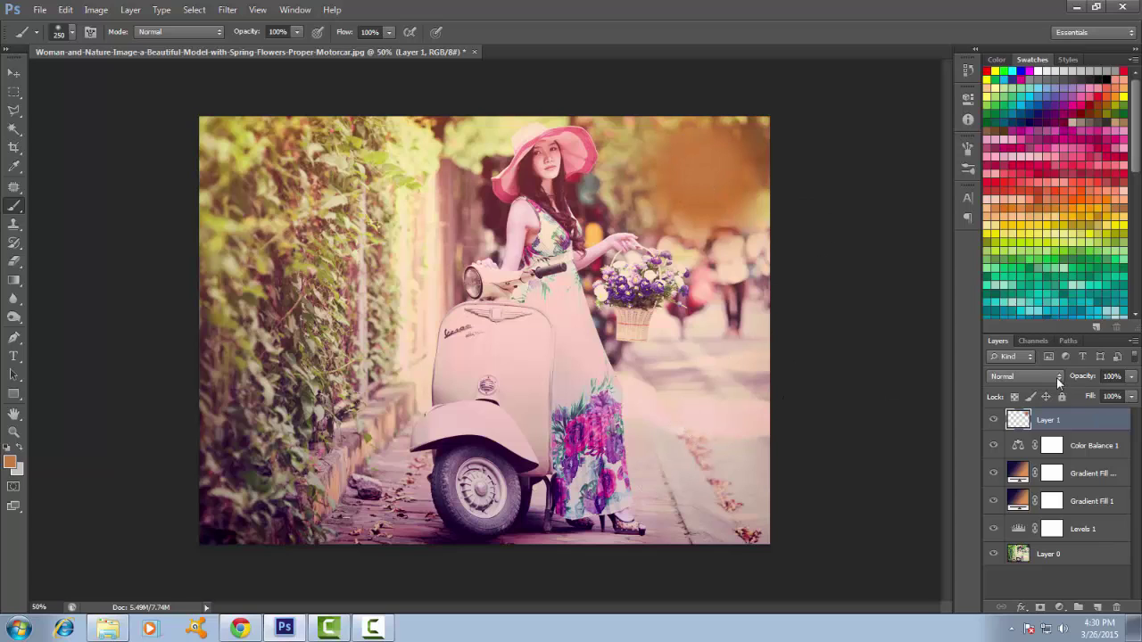
pyautogui.click(1058, 378)
pyautogui.click(997, 124)
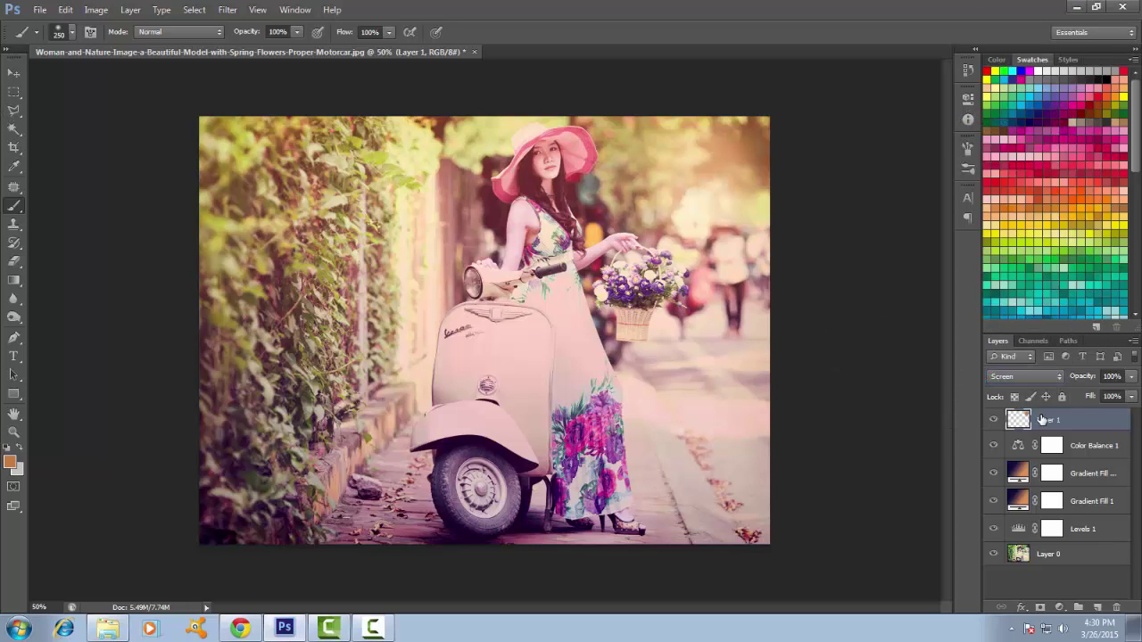
# Free-transform Layer 1 twice to nudge the orange glow slightly right in the upper right
pyautogui.hotkey('ctrl', 't')
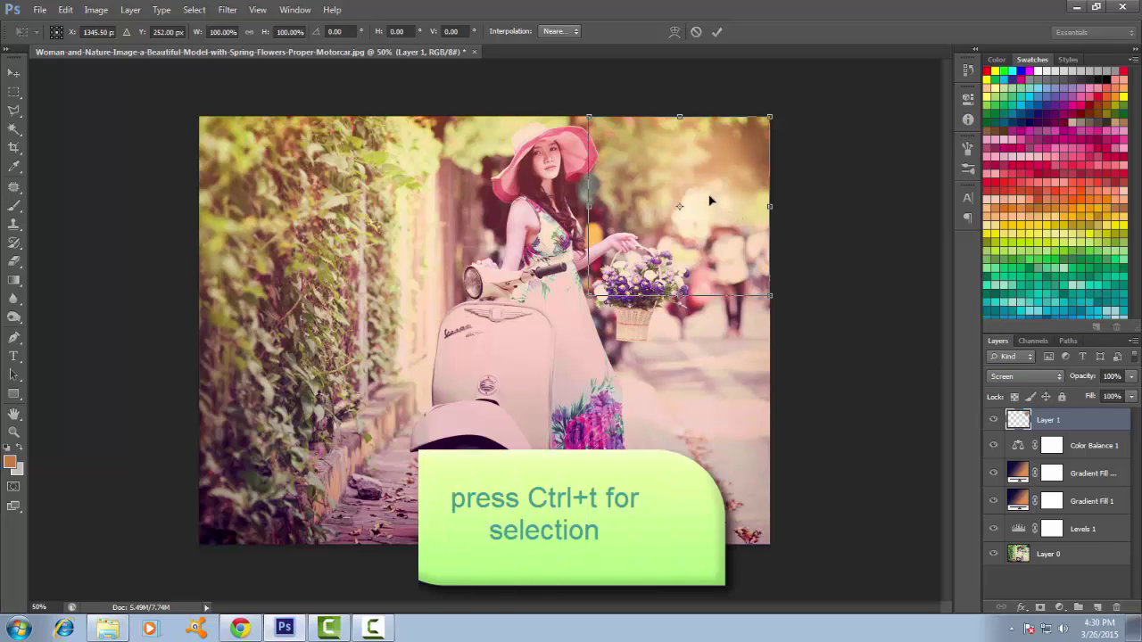
pyautogui.moveTo(709, 198); pyautogui.dragTo(703, 191)
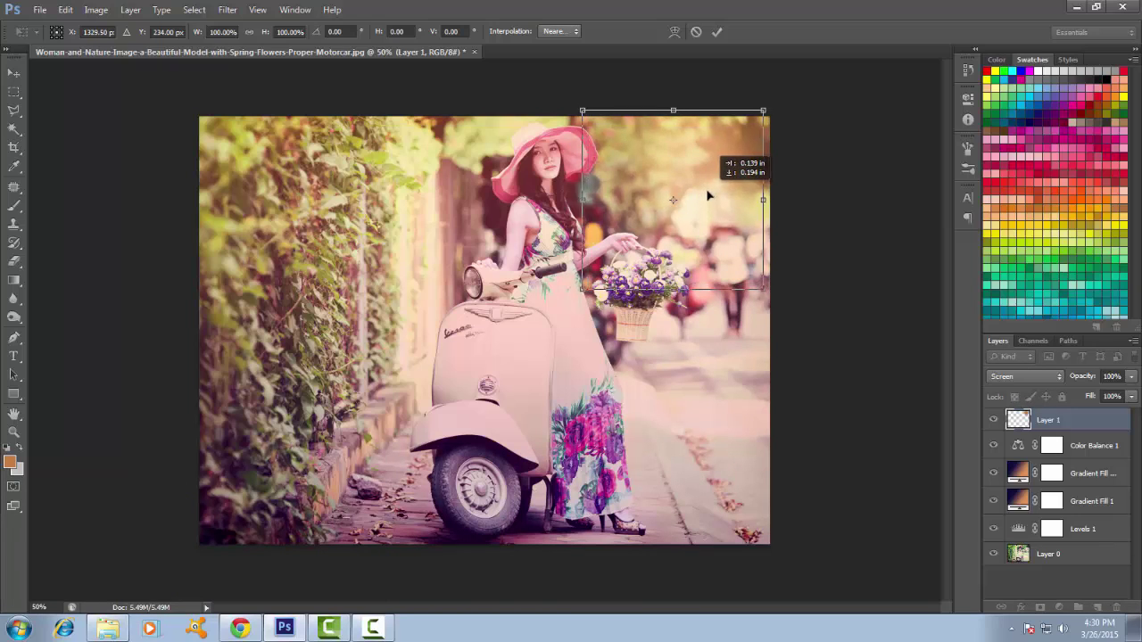
pyautogui.moveTo(708, 193); pyautogui.dragTo(711, 200)
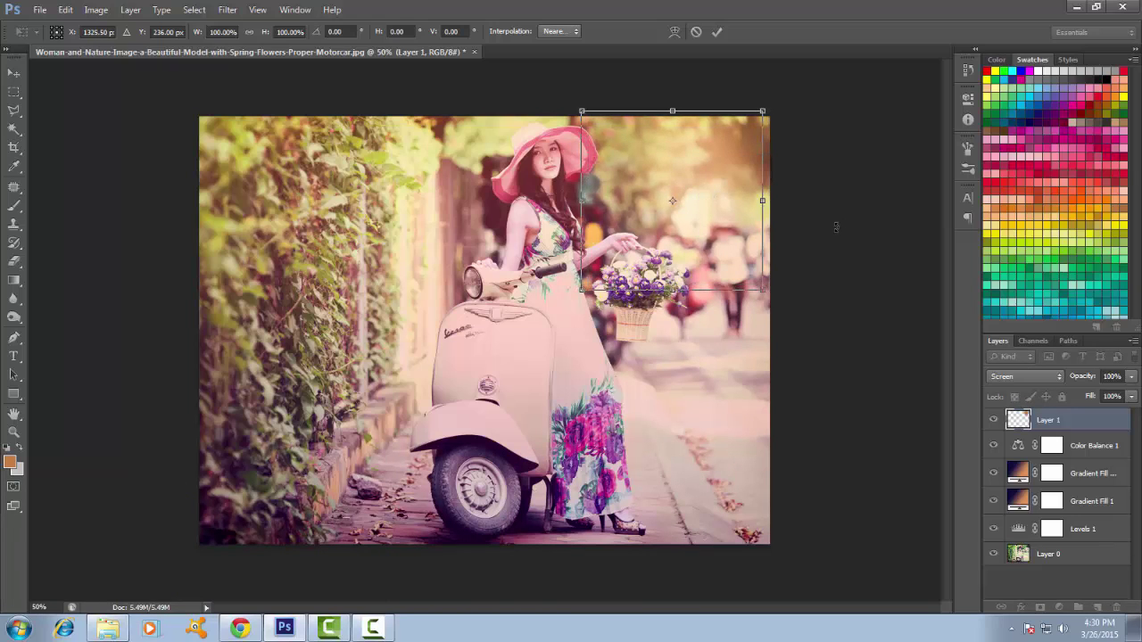
pyautogui.press('Return')
pyautogui.press('b')
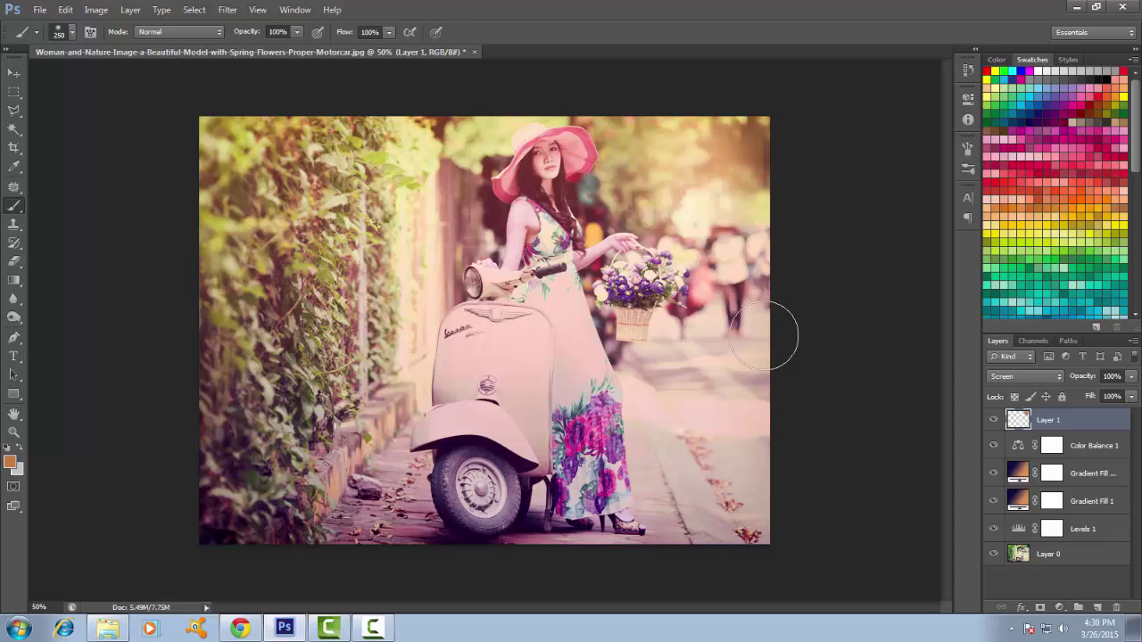
pyautogui.hotkey('ctrl', 't')
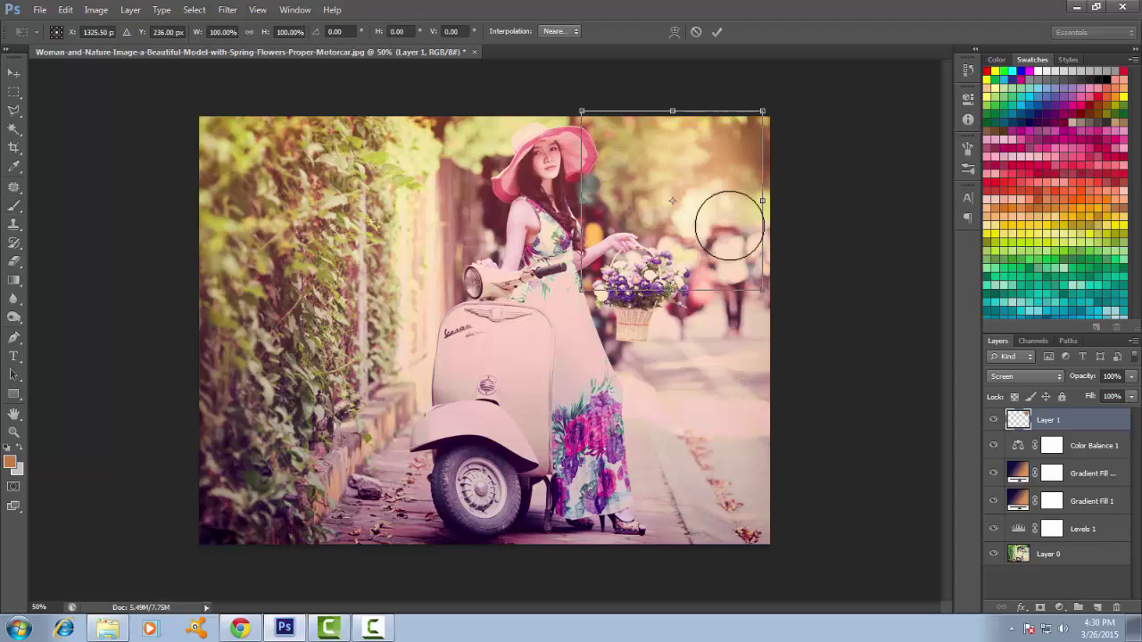
pyautogui.moveTo(720, 199); pyautogui.dragTo(730, 198)
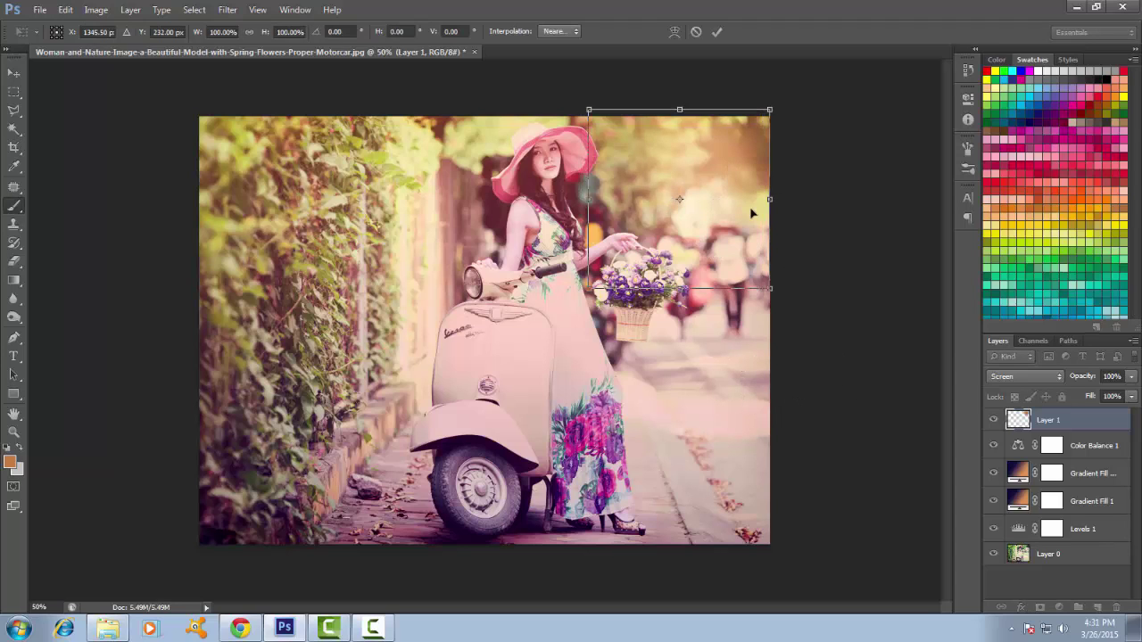
pyautogui.press('Return')
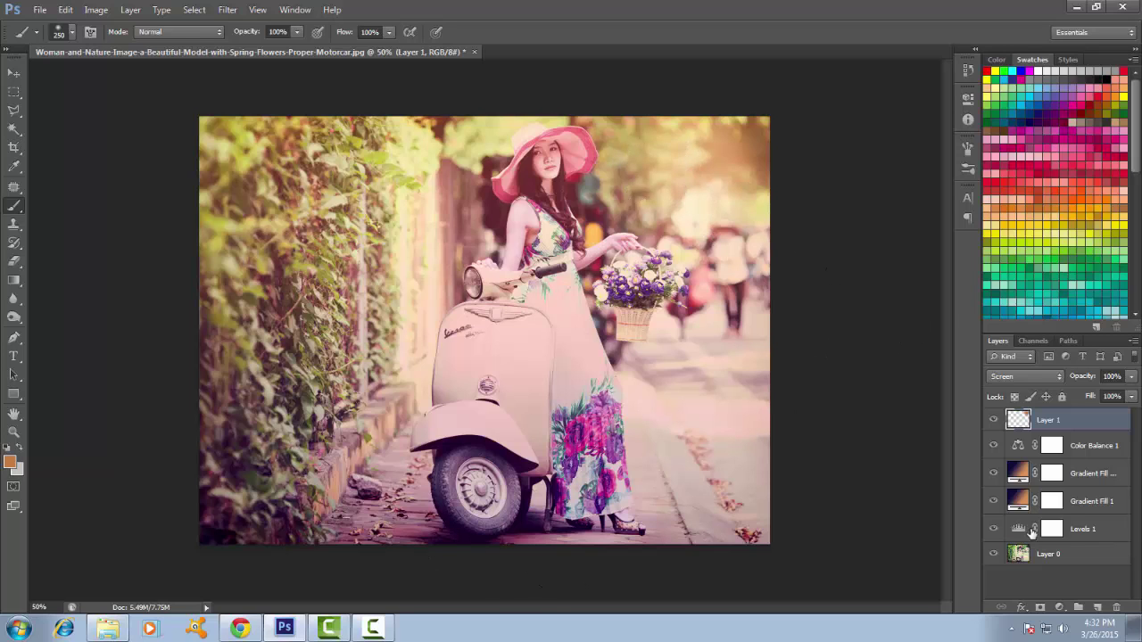
# Add a dark brown Solid Color fill layer blended in Screen at 100% opacity
pyautogui.click(1059, 607)
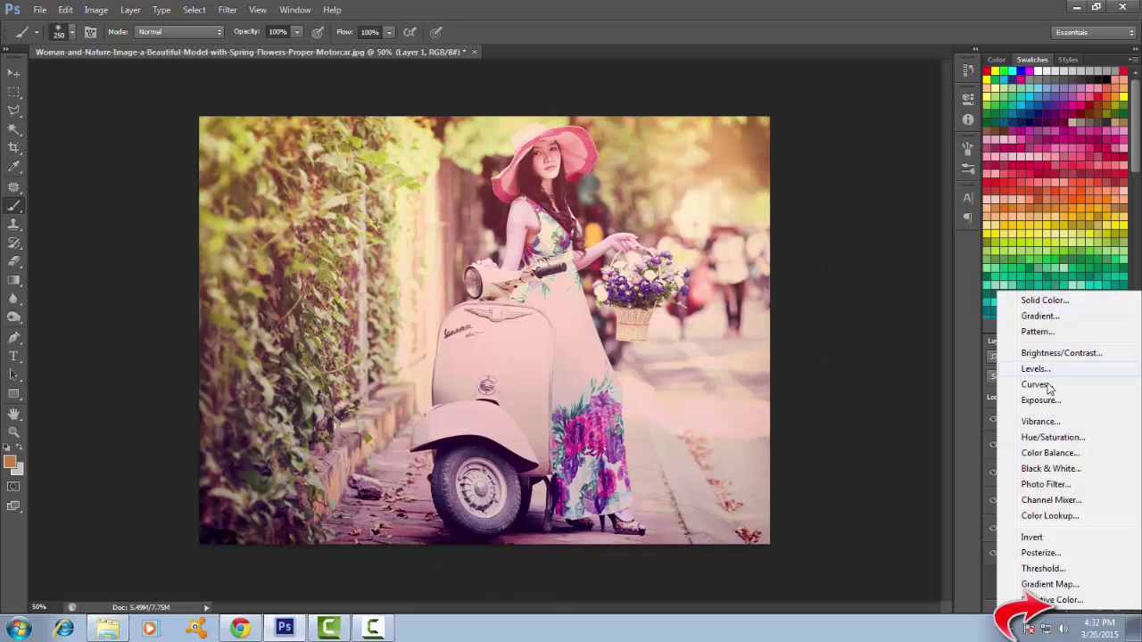
pyautogui.click(1075, 304)
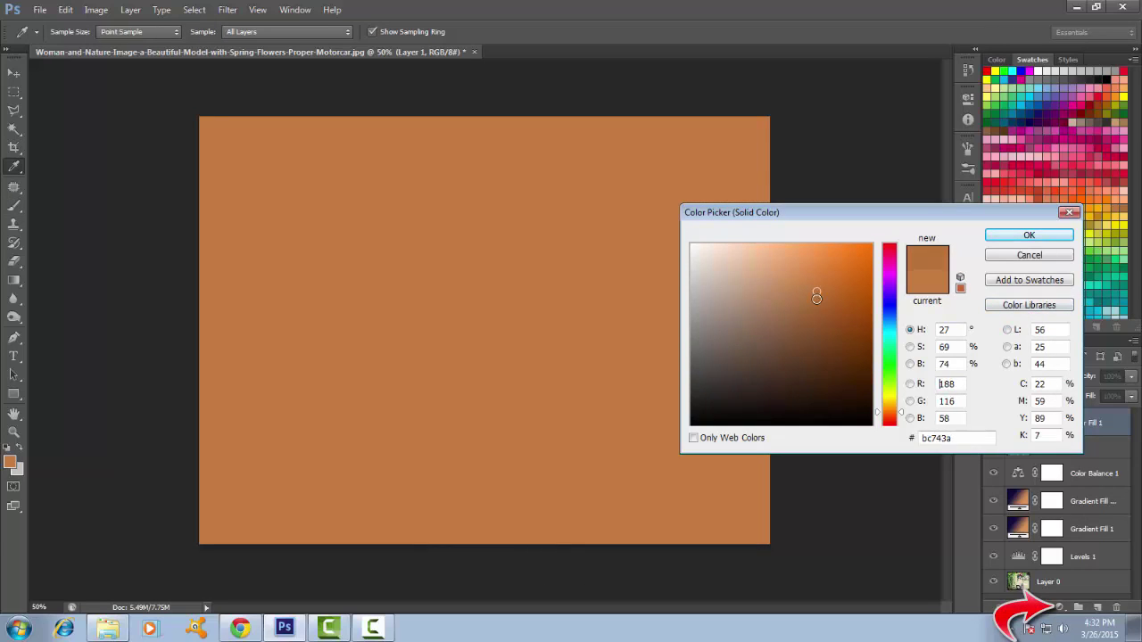
pyautogui.moveTo(816, 297); pyautogui.dragTo(825, 393)
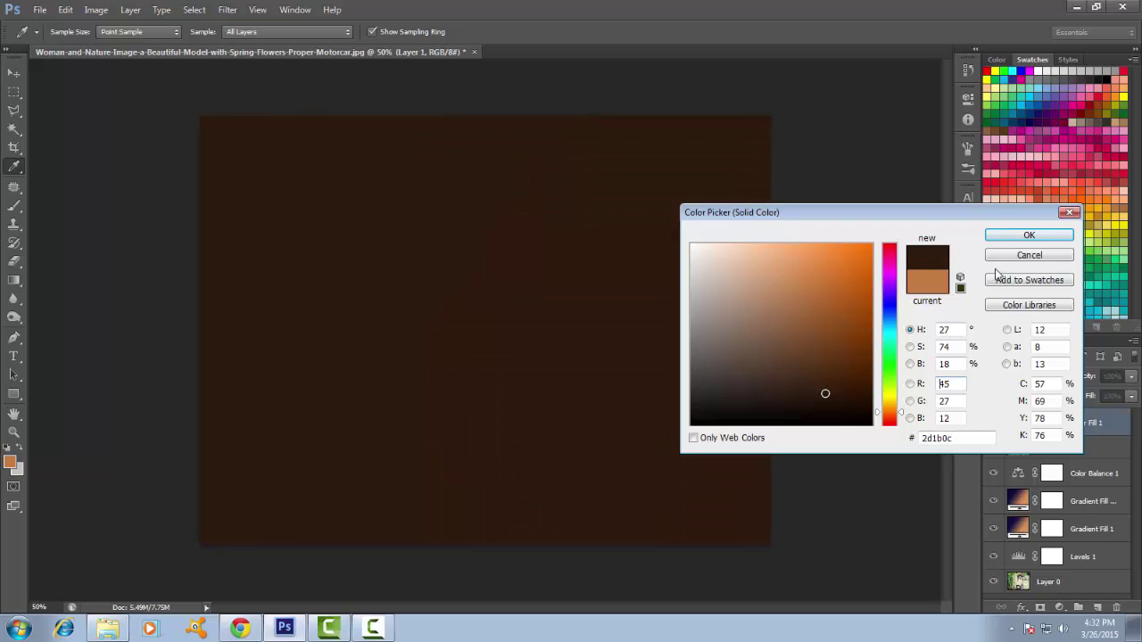
pyautogui.click(1049, 235)
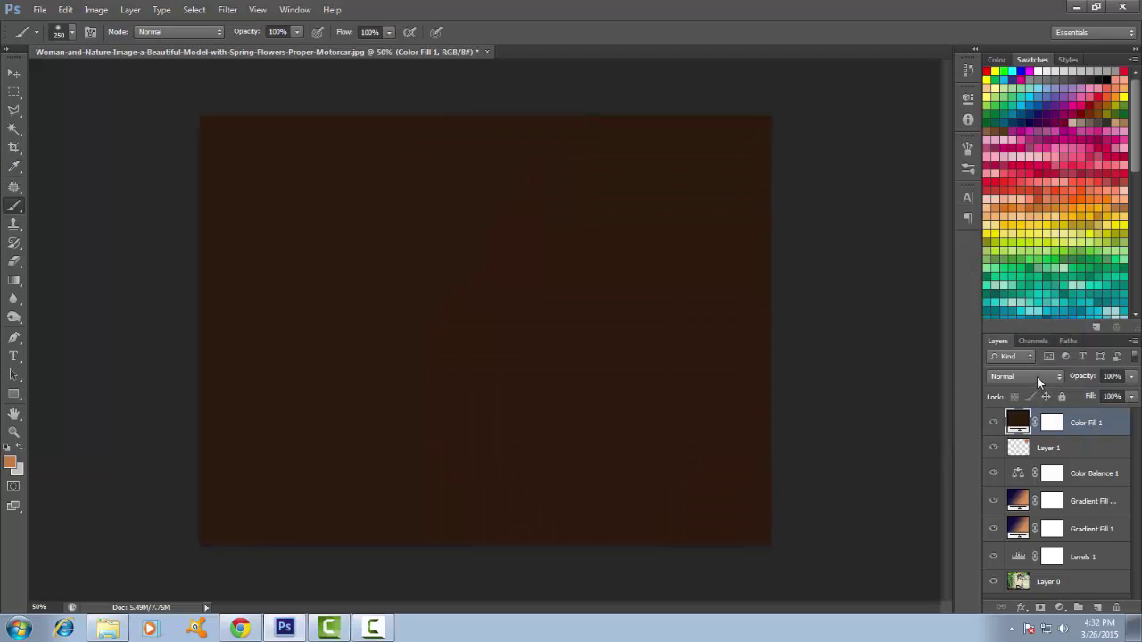
pyautogui.click(1060, 377)
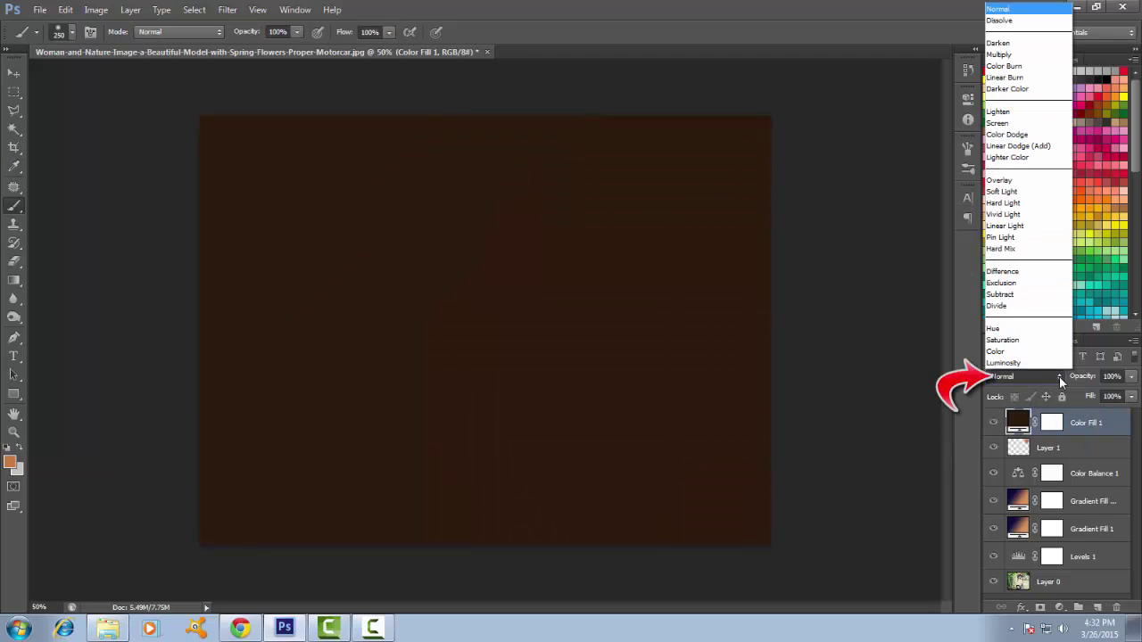
pyautogui.click(1005, 130)
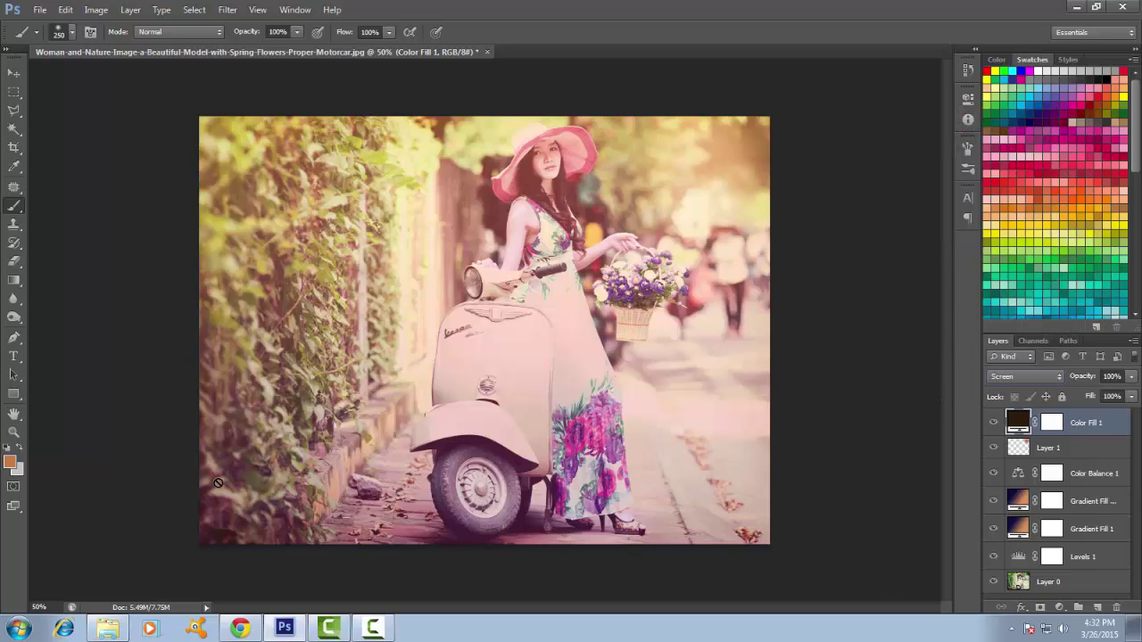
pyautogui.click(1130, 376)
pyautogui.moveTo(1129, 394)
pyautogui.mouseDown()
pyautogui.moveTo(1096, 395)
pyautogui.moveTo(1135, 398)
pyautogui.mouseUp()
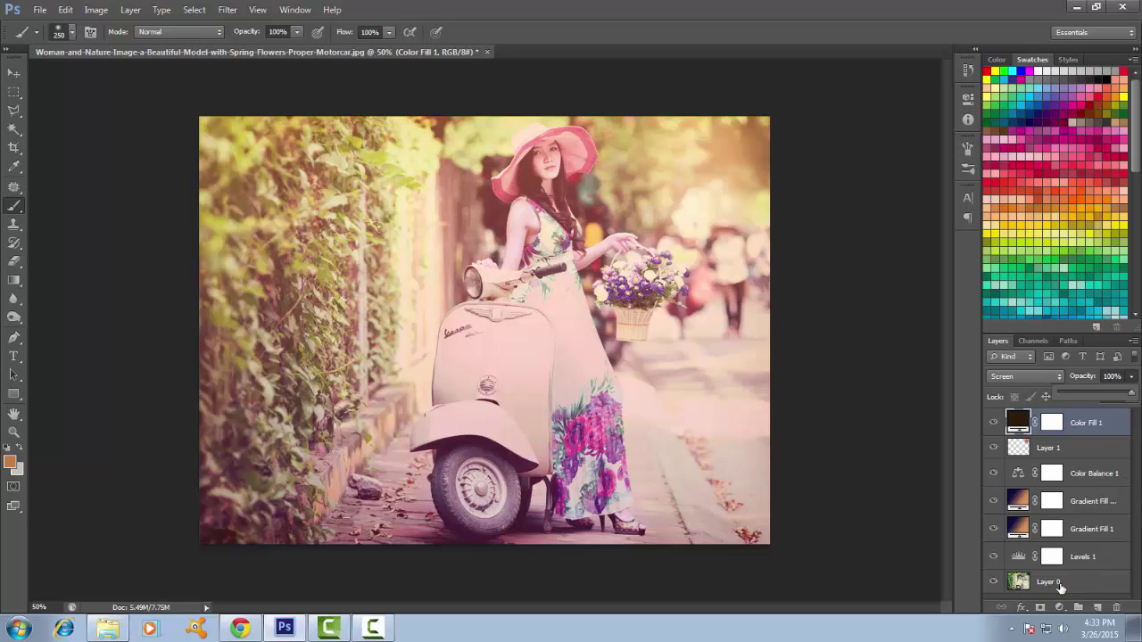
# Toggle Layer 0's visibility to compare the effect, then duplicate Layer 0
pyautogui.click(1058, 586)
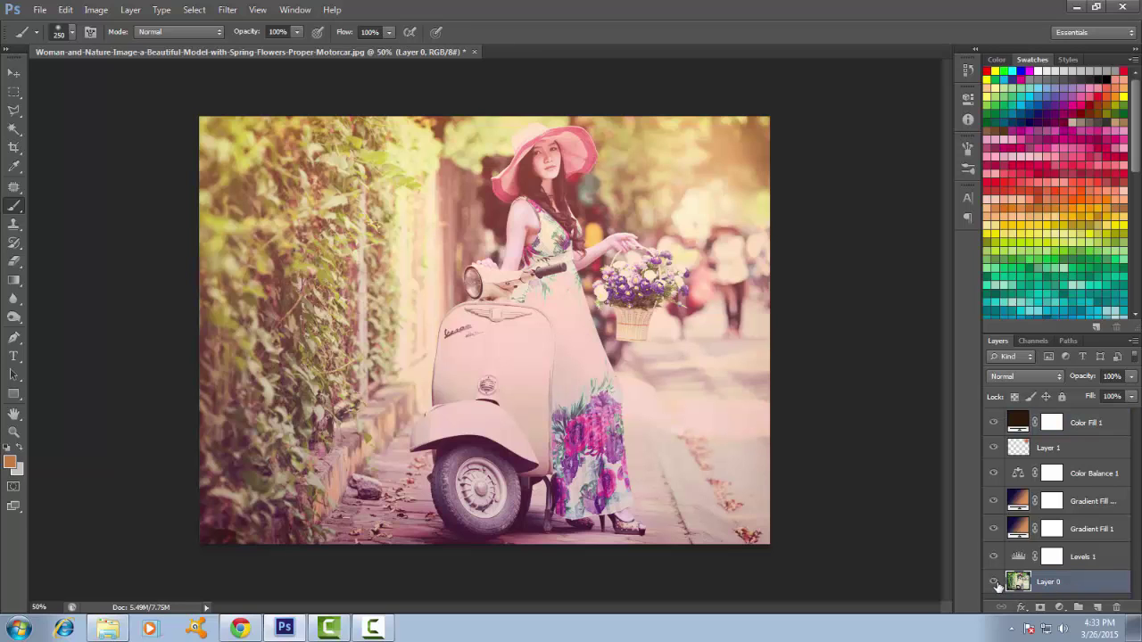
pyautogui.click(994, 582)
pyautogui.click(994, 582)
pyautogui.hotkey('alt', '.')
pyautogui.click(1075, 589)
pyautogui.hotkey('ctrl', 'j')
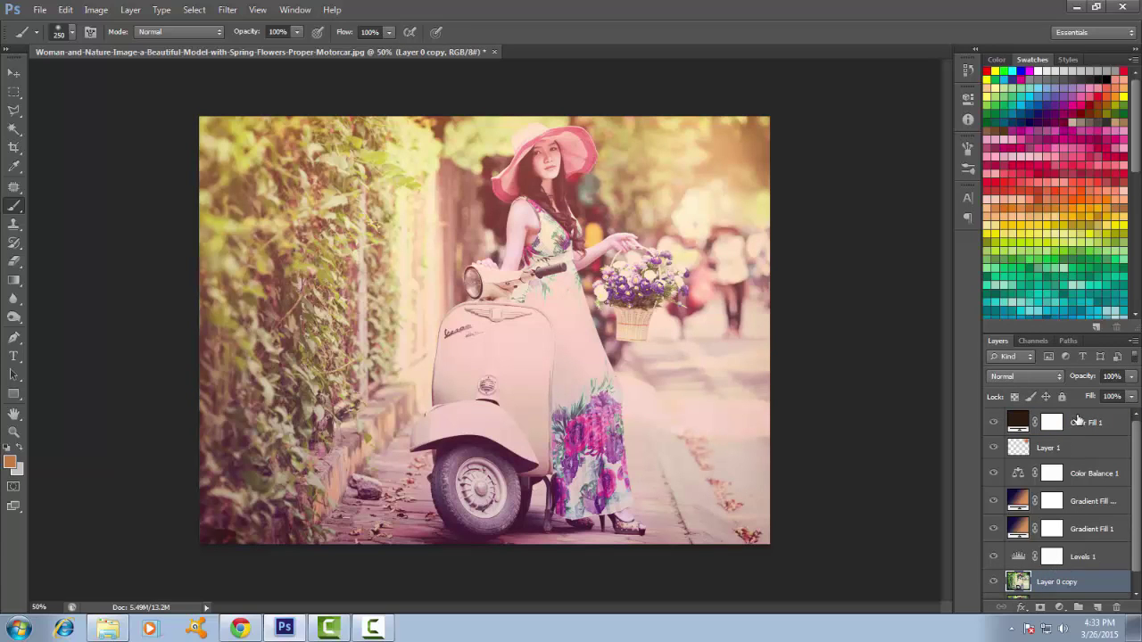
# Merge Color Fill 1 through Layer 0 copy into one layer and delete the original Layer 0
pyautogui.click(1084, 421)
pyautogui.keyDown('shift'); pyautogui.click(1077, 595); pyautogui.keyUp('shift')
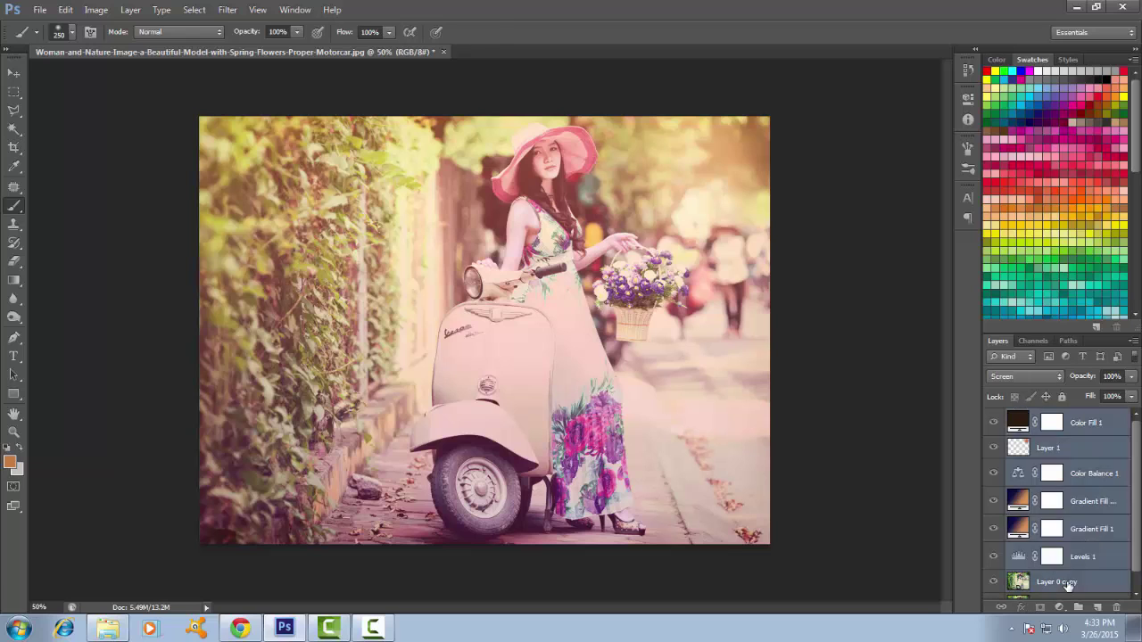
pyautogui.scroll(-1, 1133, 499)
pyautogui.scroll(1, 1126, 491)
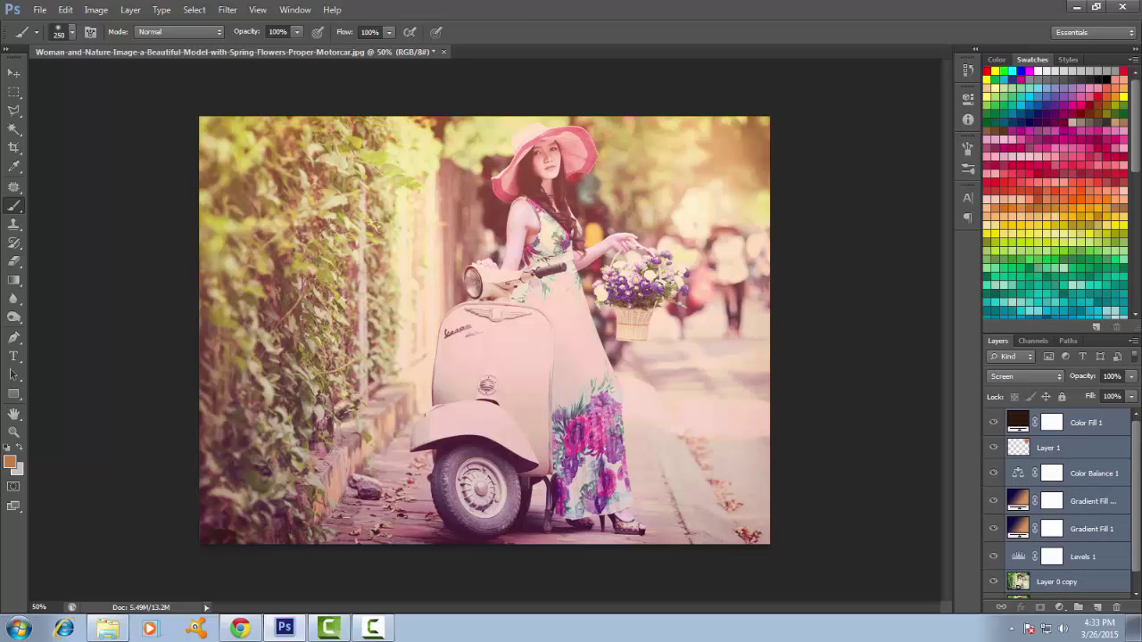
pyautogui.rightClick(1121, 480)
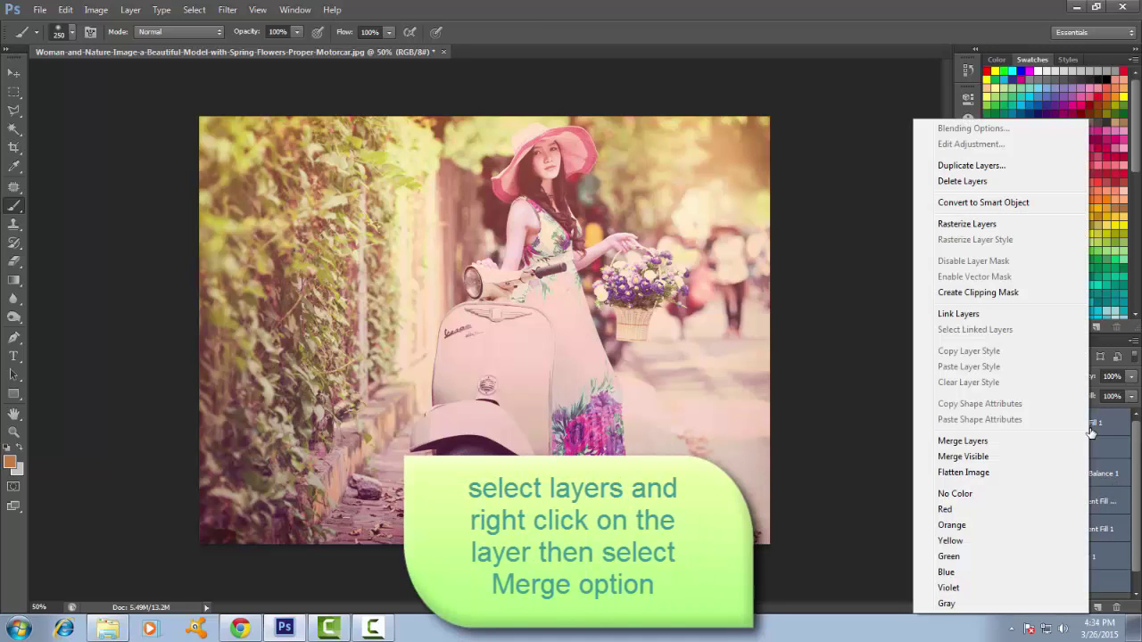
pyautogui.click(972, 437)
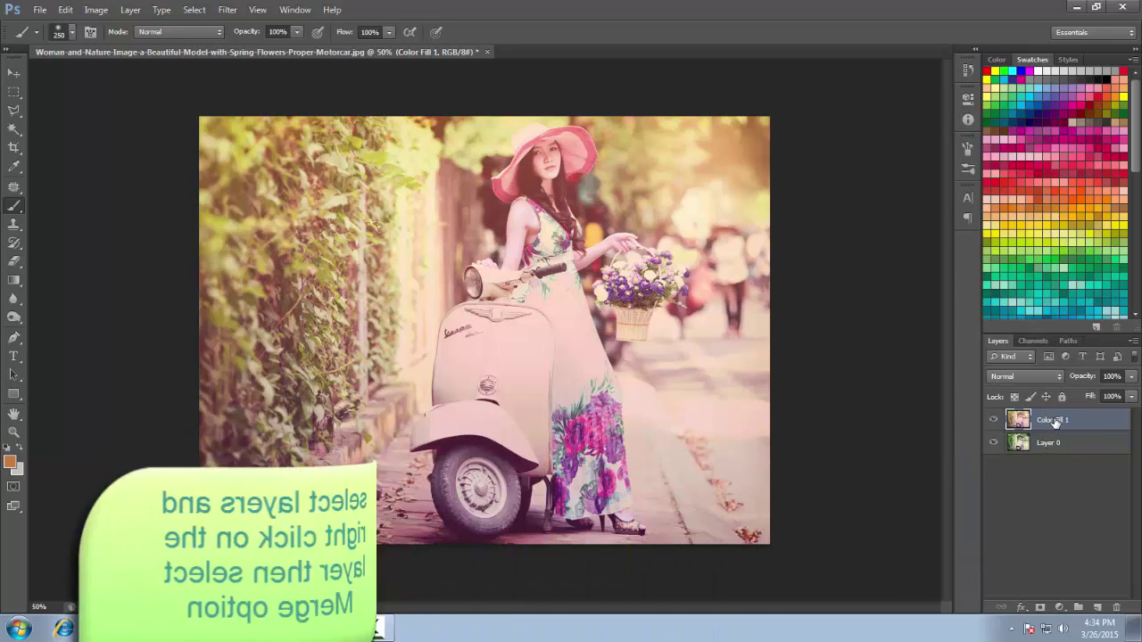
pyautogui.click(1073, 450)
pyautogui.press('Delete')
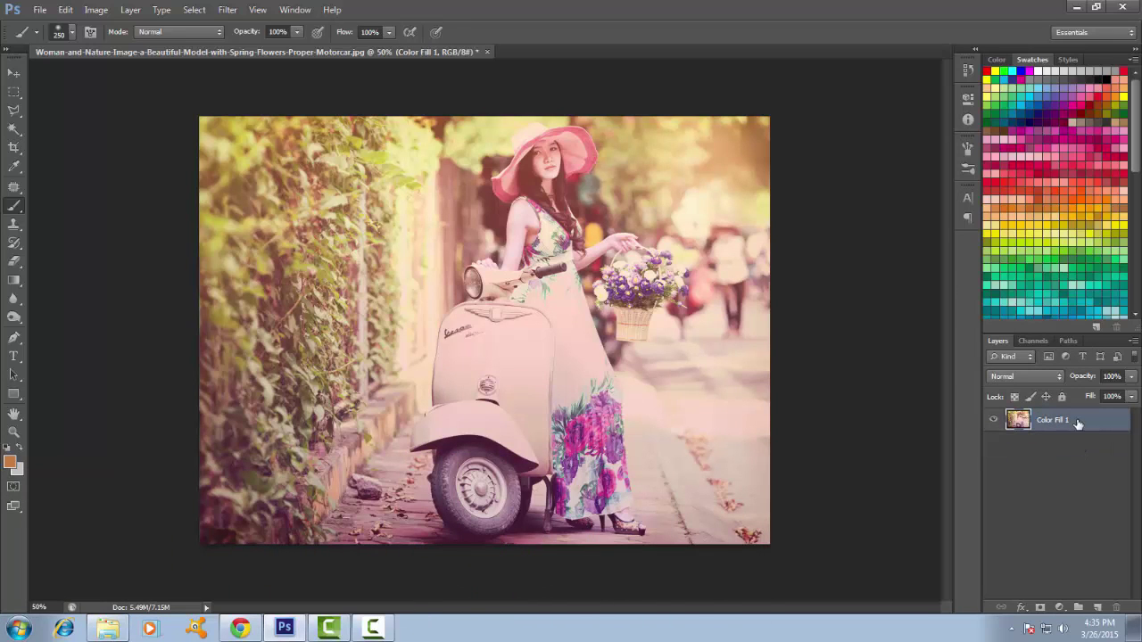
# Duplicate Color Fill 1 and blend the copy in Soft Light at 30% opacity
pyautogui.hotkey('ctrl', 'j')
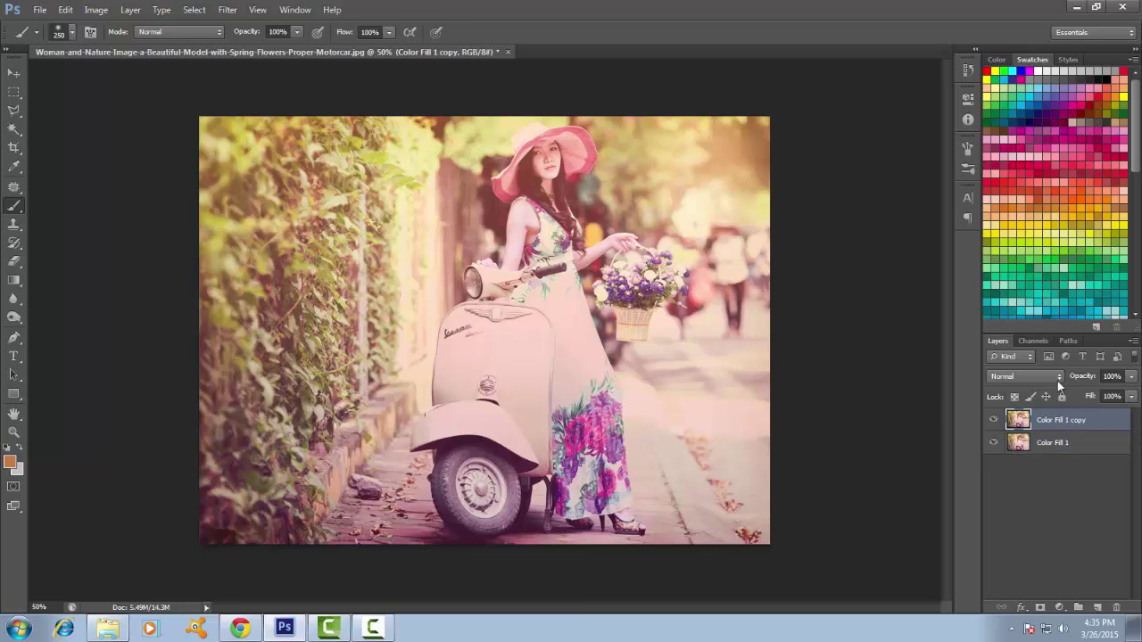
pyautogui.click(1058, 382)
pyautogui.click(1003, 194)
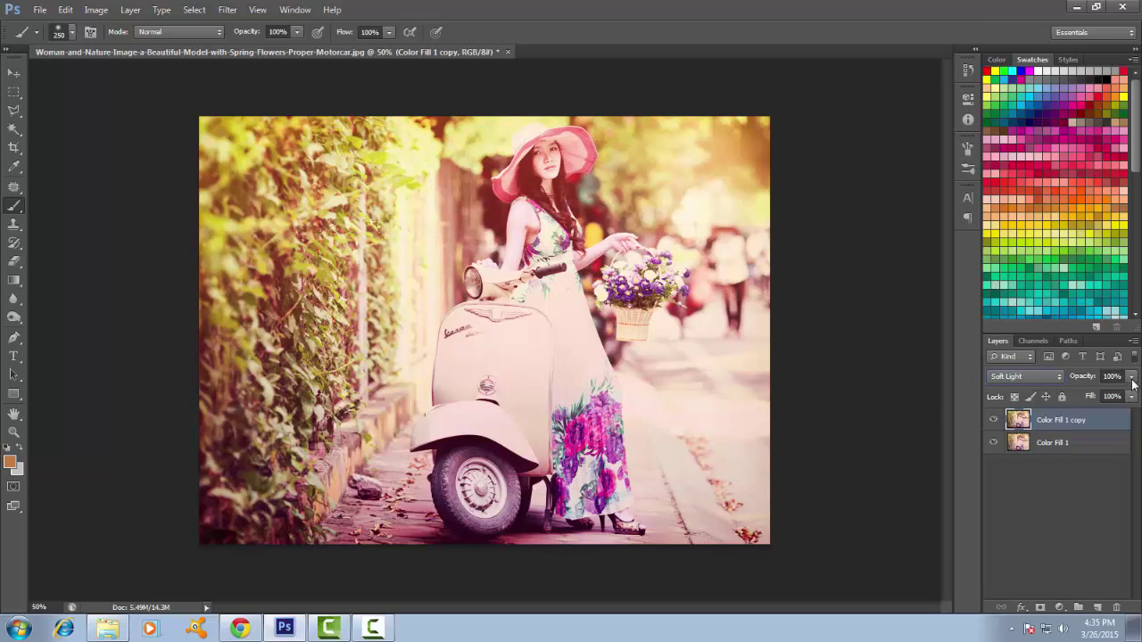
pyautogui.moveTo(1133, 382); pyautogui.dragTo(1085, 403)
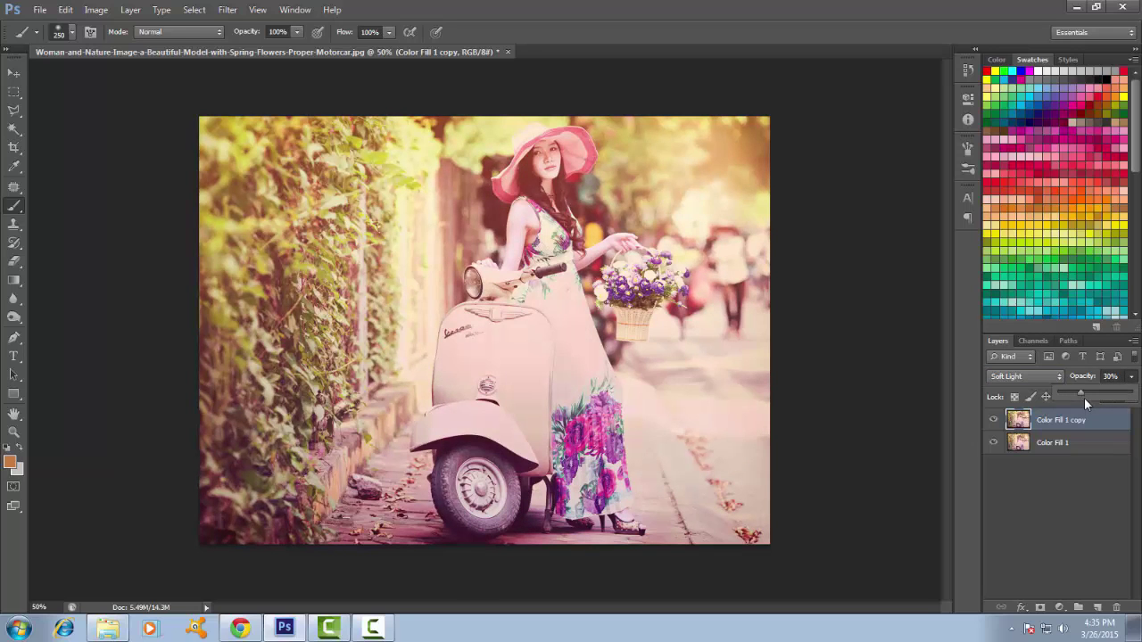